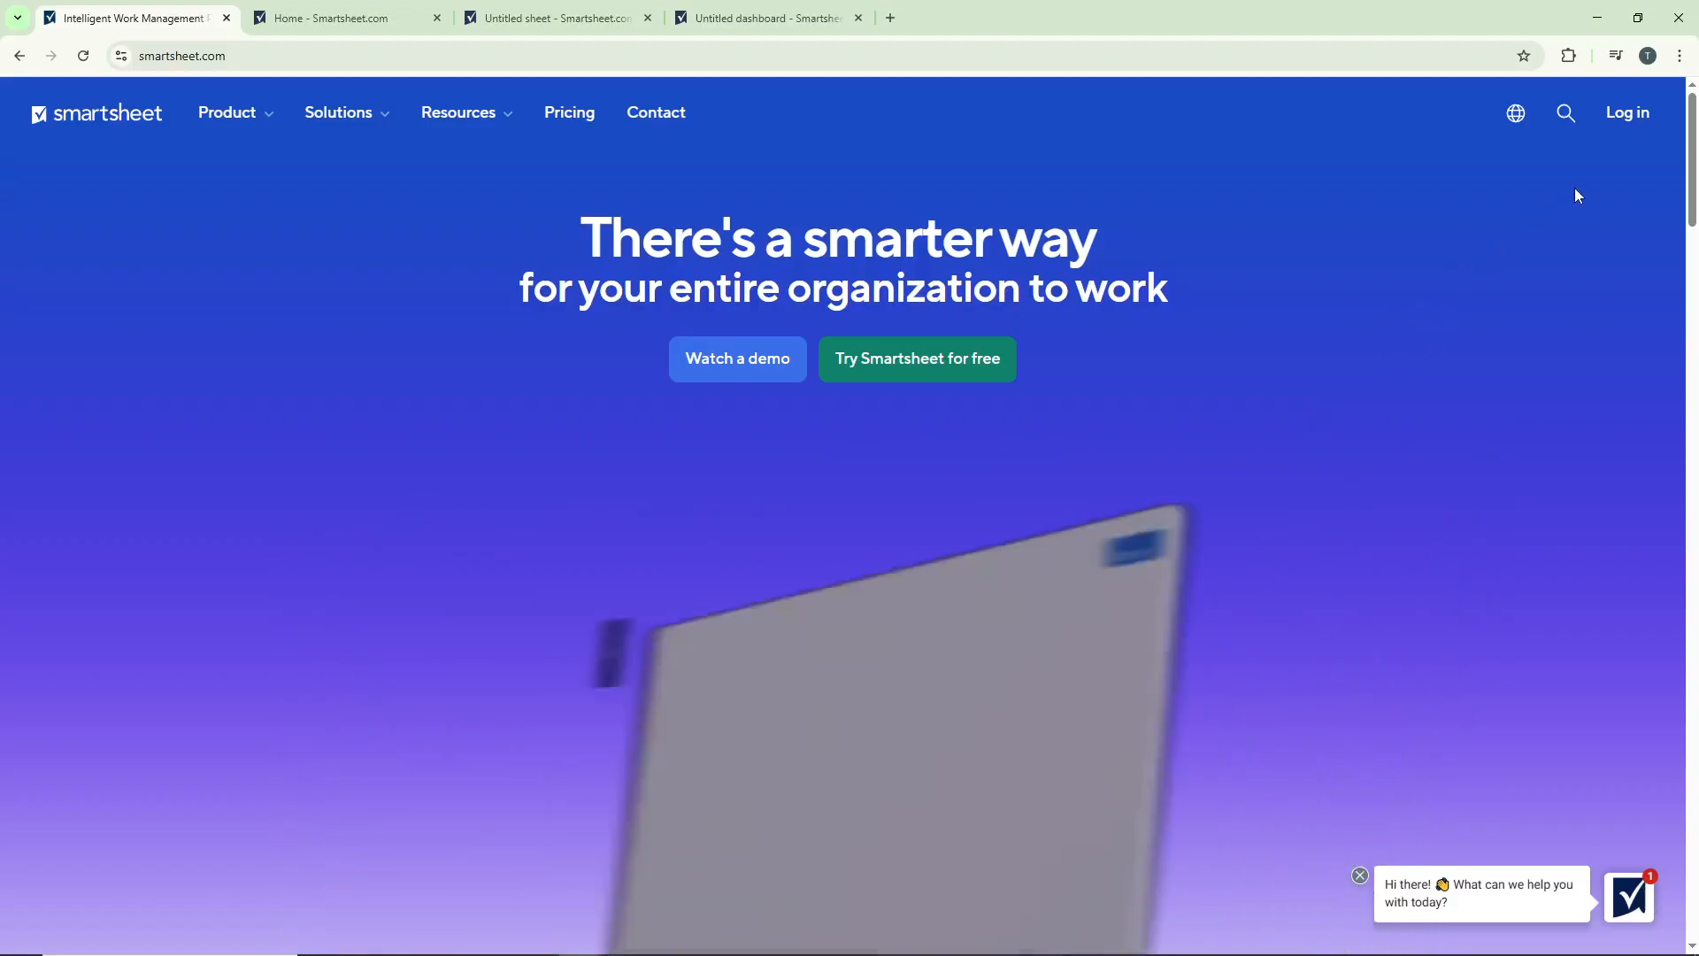
# Step: Go to the Smartsheet home page through log-in and look over the suggested workspaces, sheets and dashboards
pyautogui.click(1632, 115)
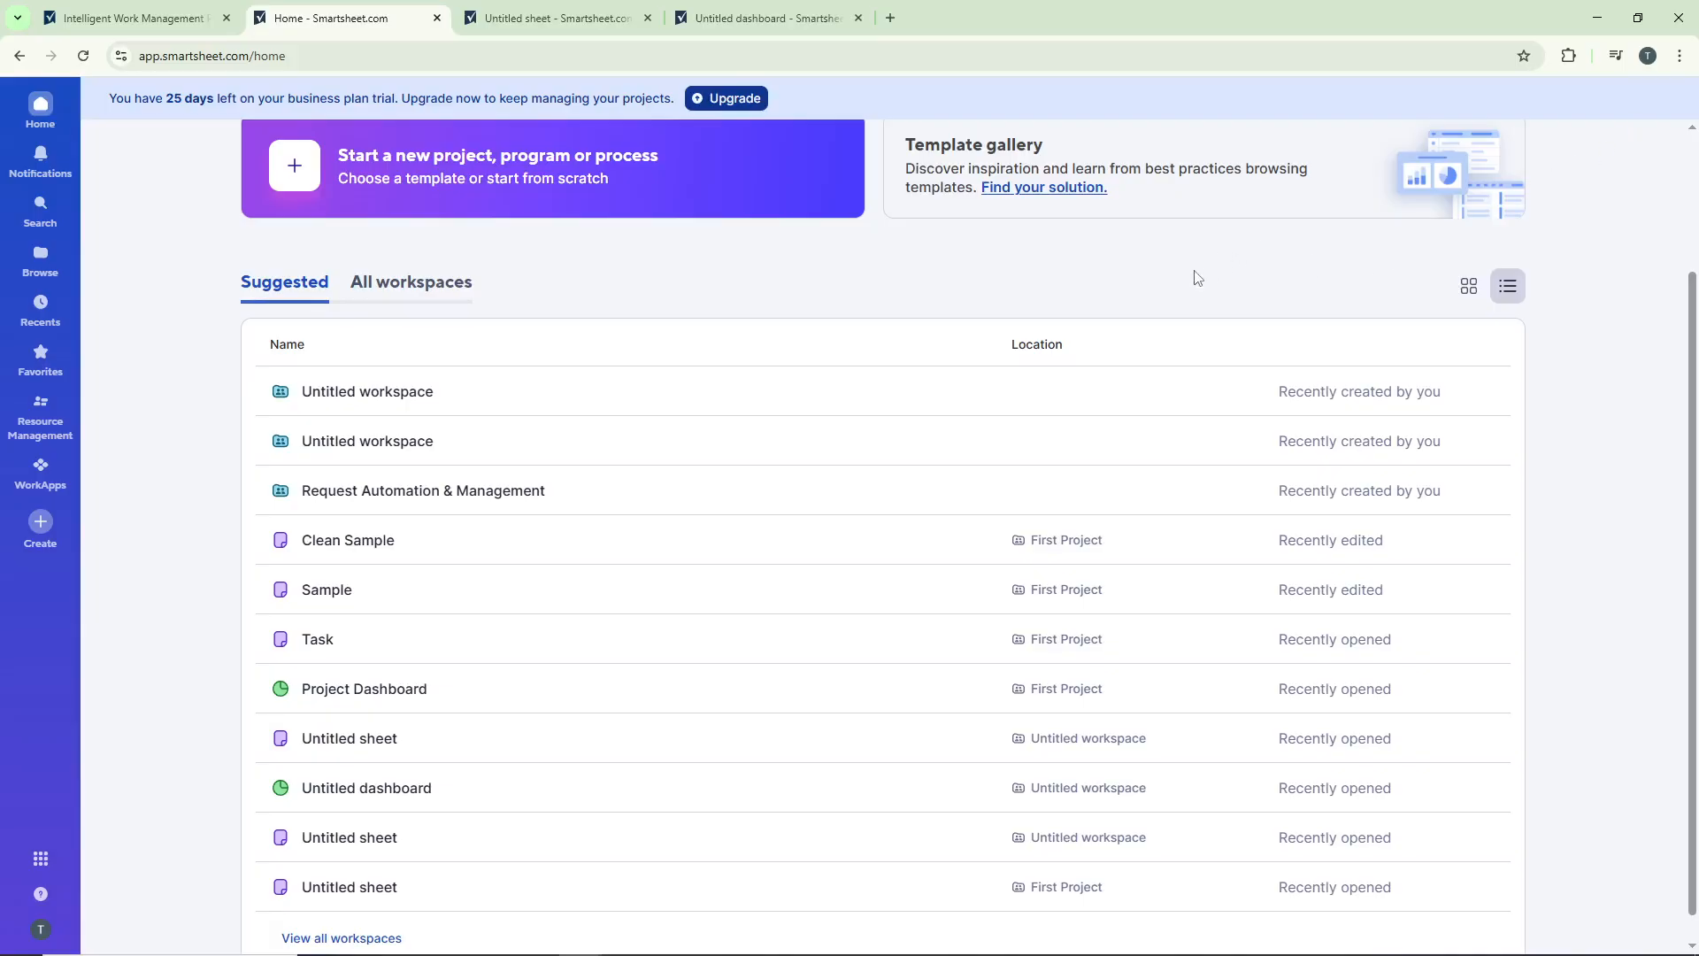
pyautogui.scroll(-1, 1197, 277)
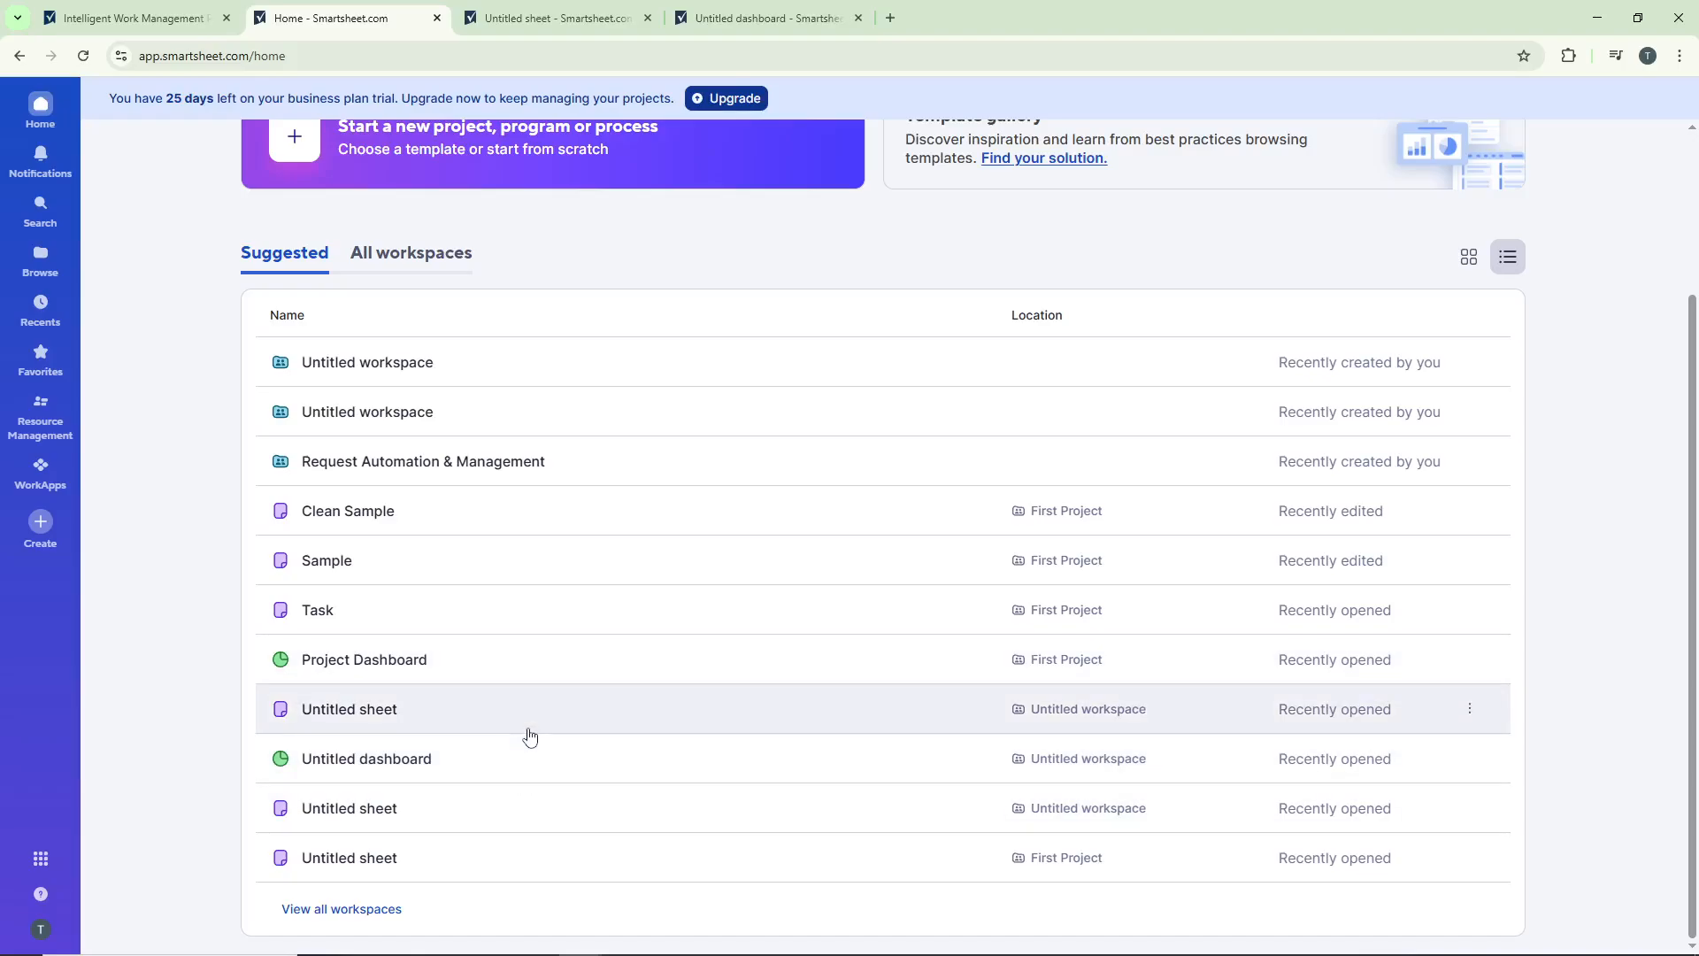
pyautogui.scroll(2, 539, 637)
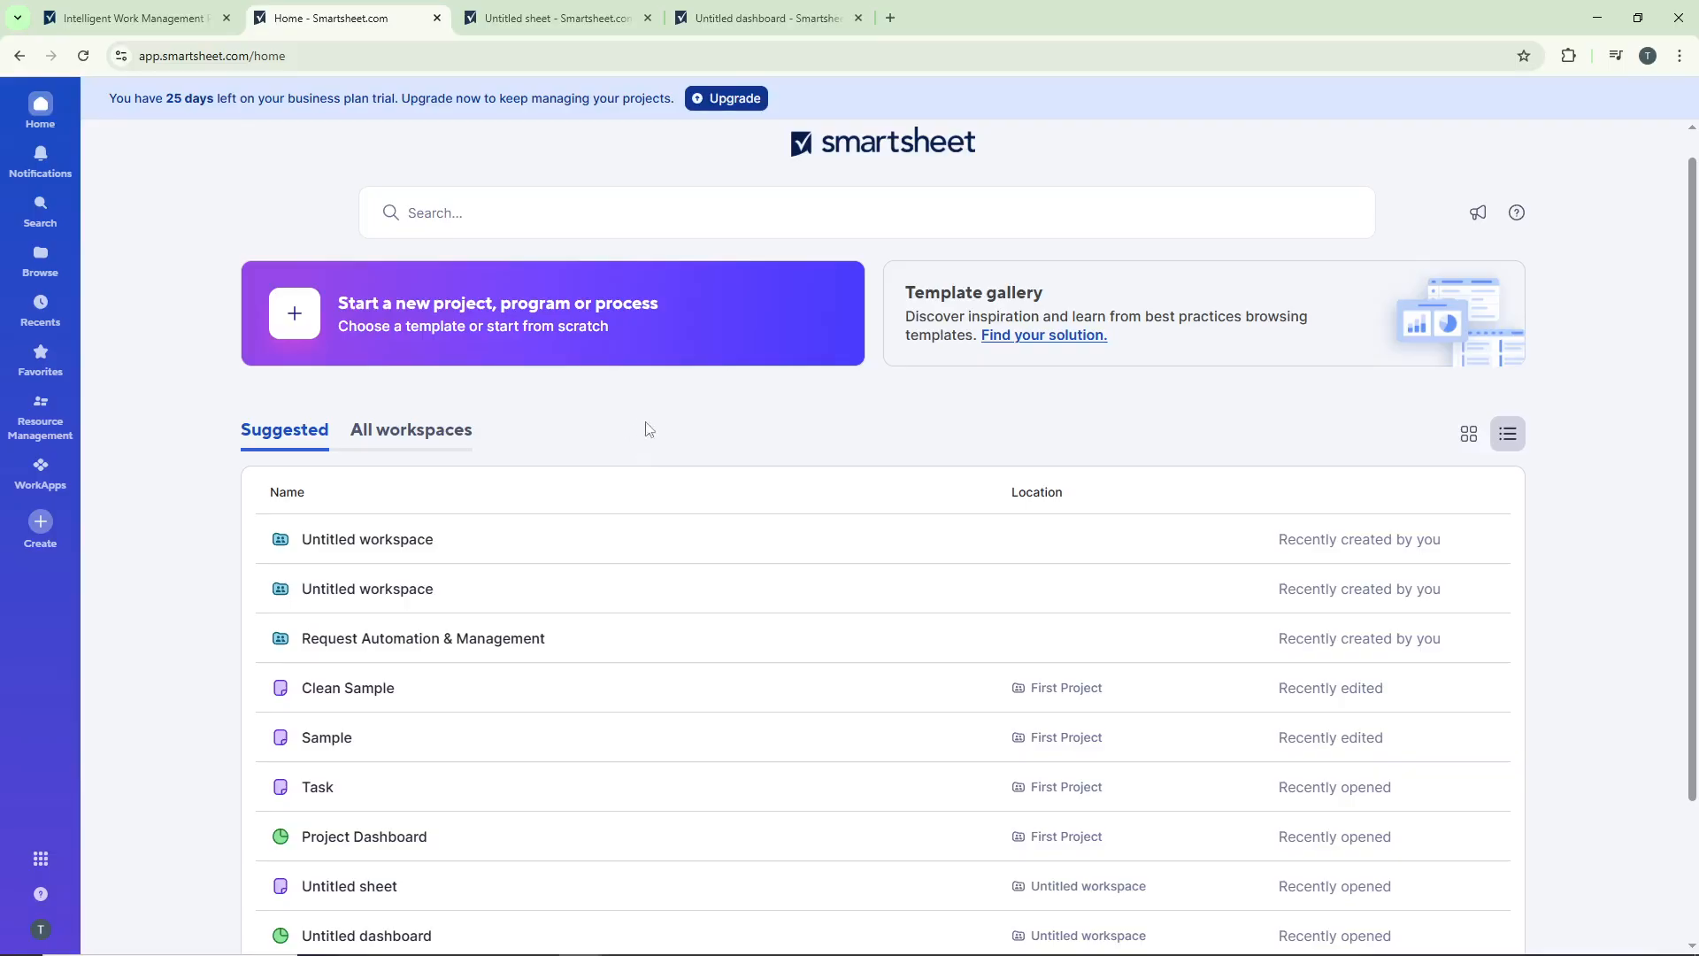
# Step: Switch to the untitled bill-tracking sheet and examine the column properties of Bill/Statement Name and Due Date
pyautogui.click(575, 18)
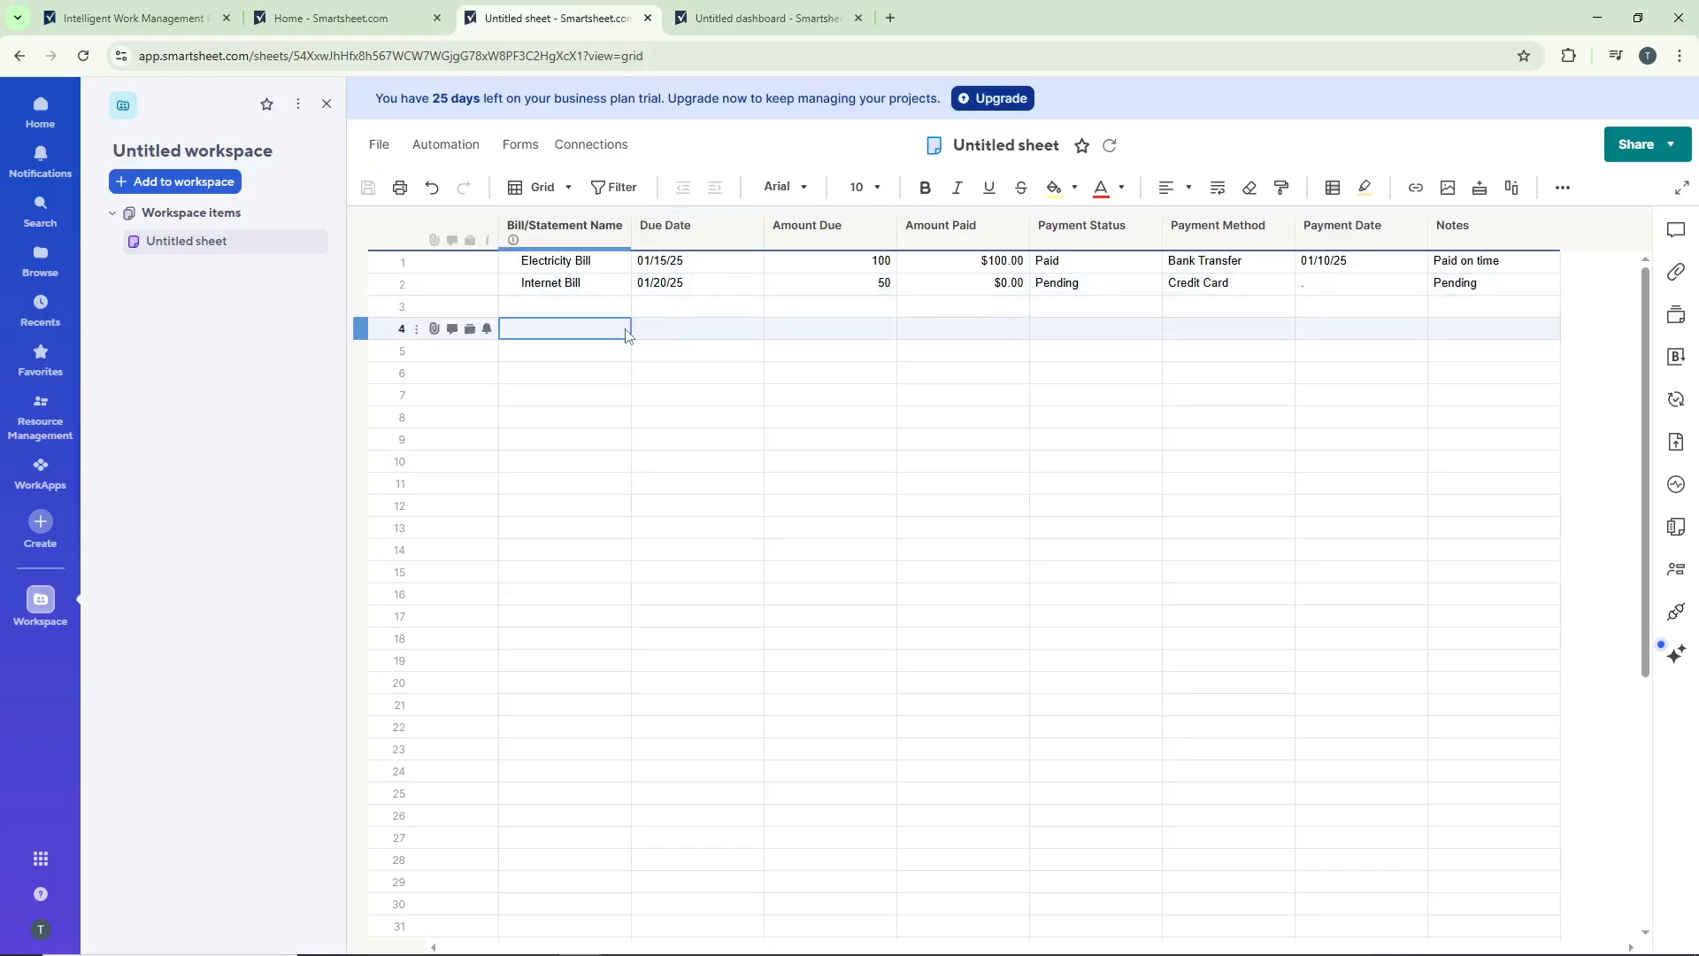
pyautogui.rightClick(595, 235)
pyautogui.click(748, 670)
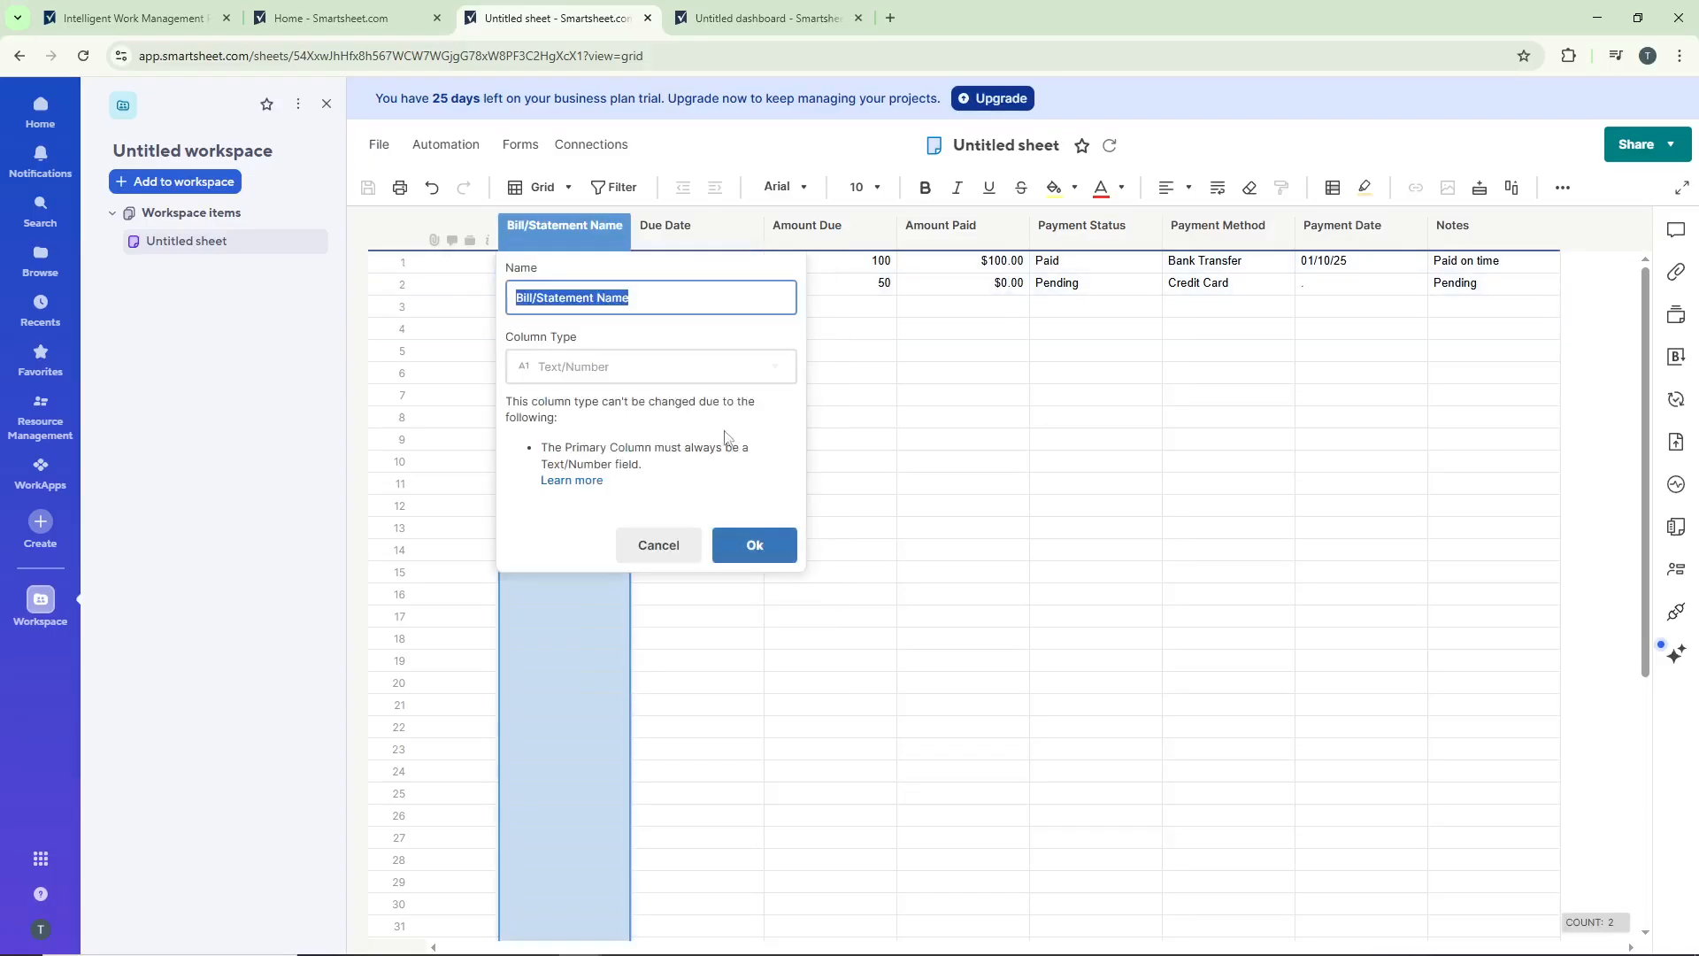
pyautogui.click(748, 544)
pyautogui.click(710, 232)
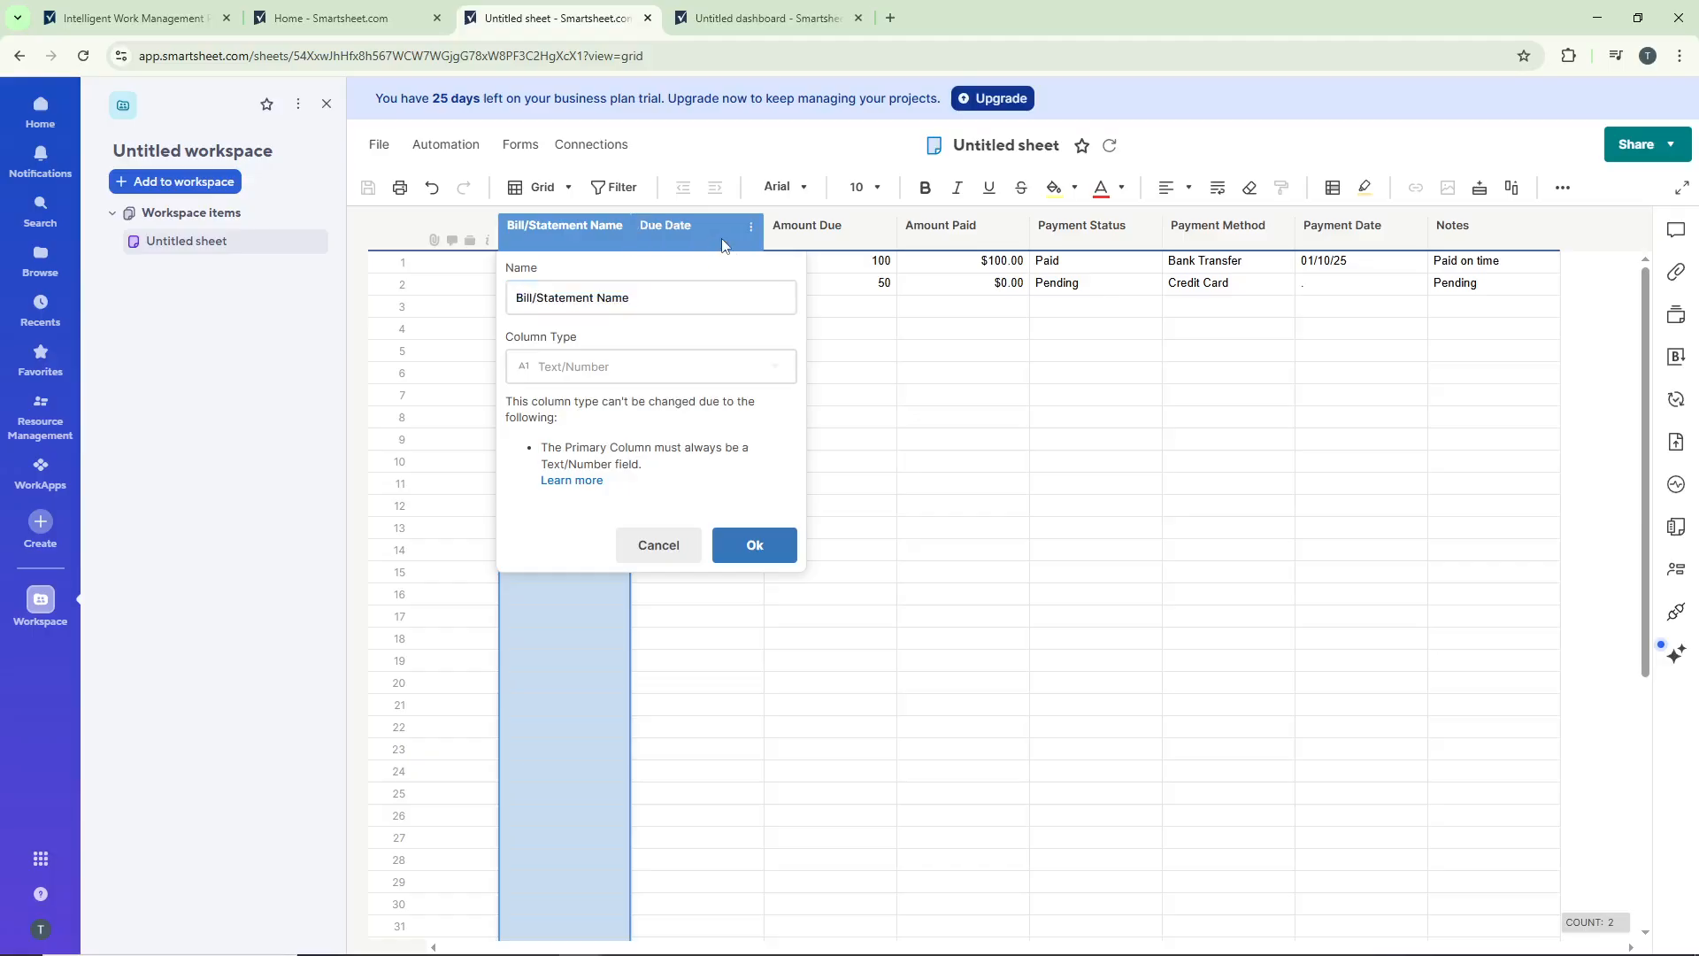
pyautogui.click(708, 232)
pyautogui.rightClick(717, 233)
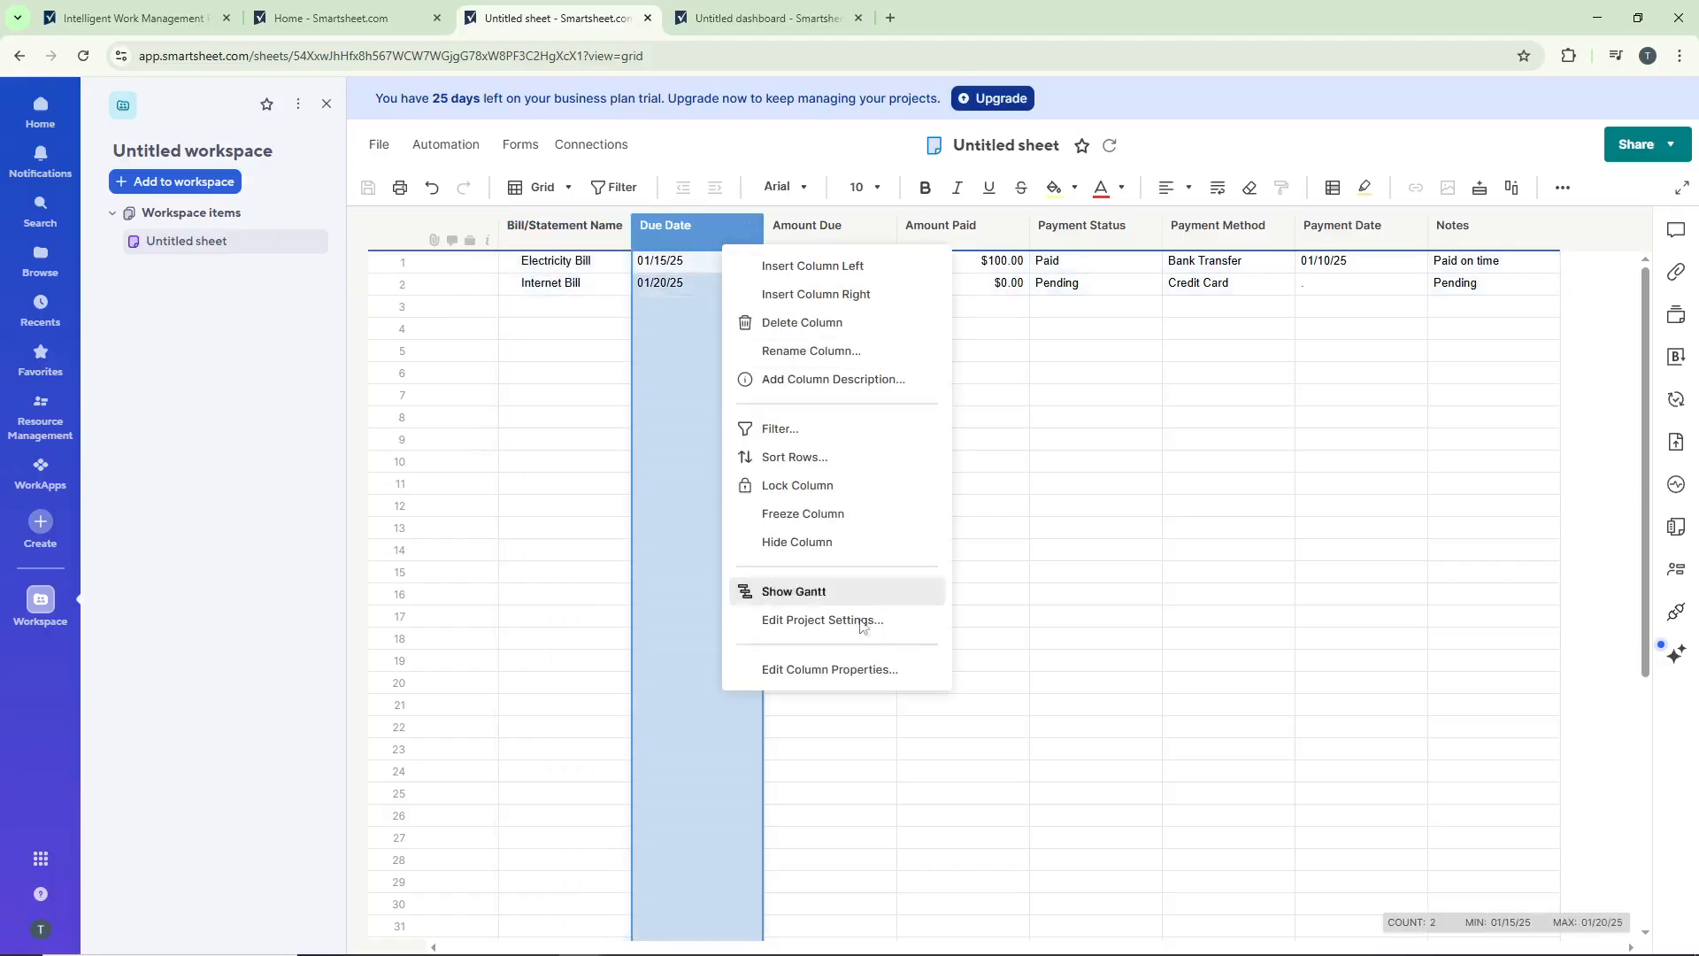
pyautogui.click(863, 665)
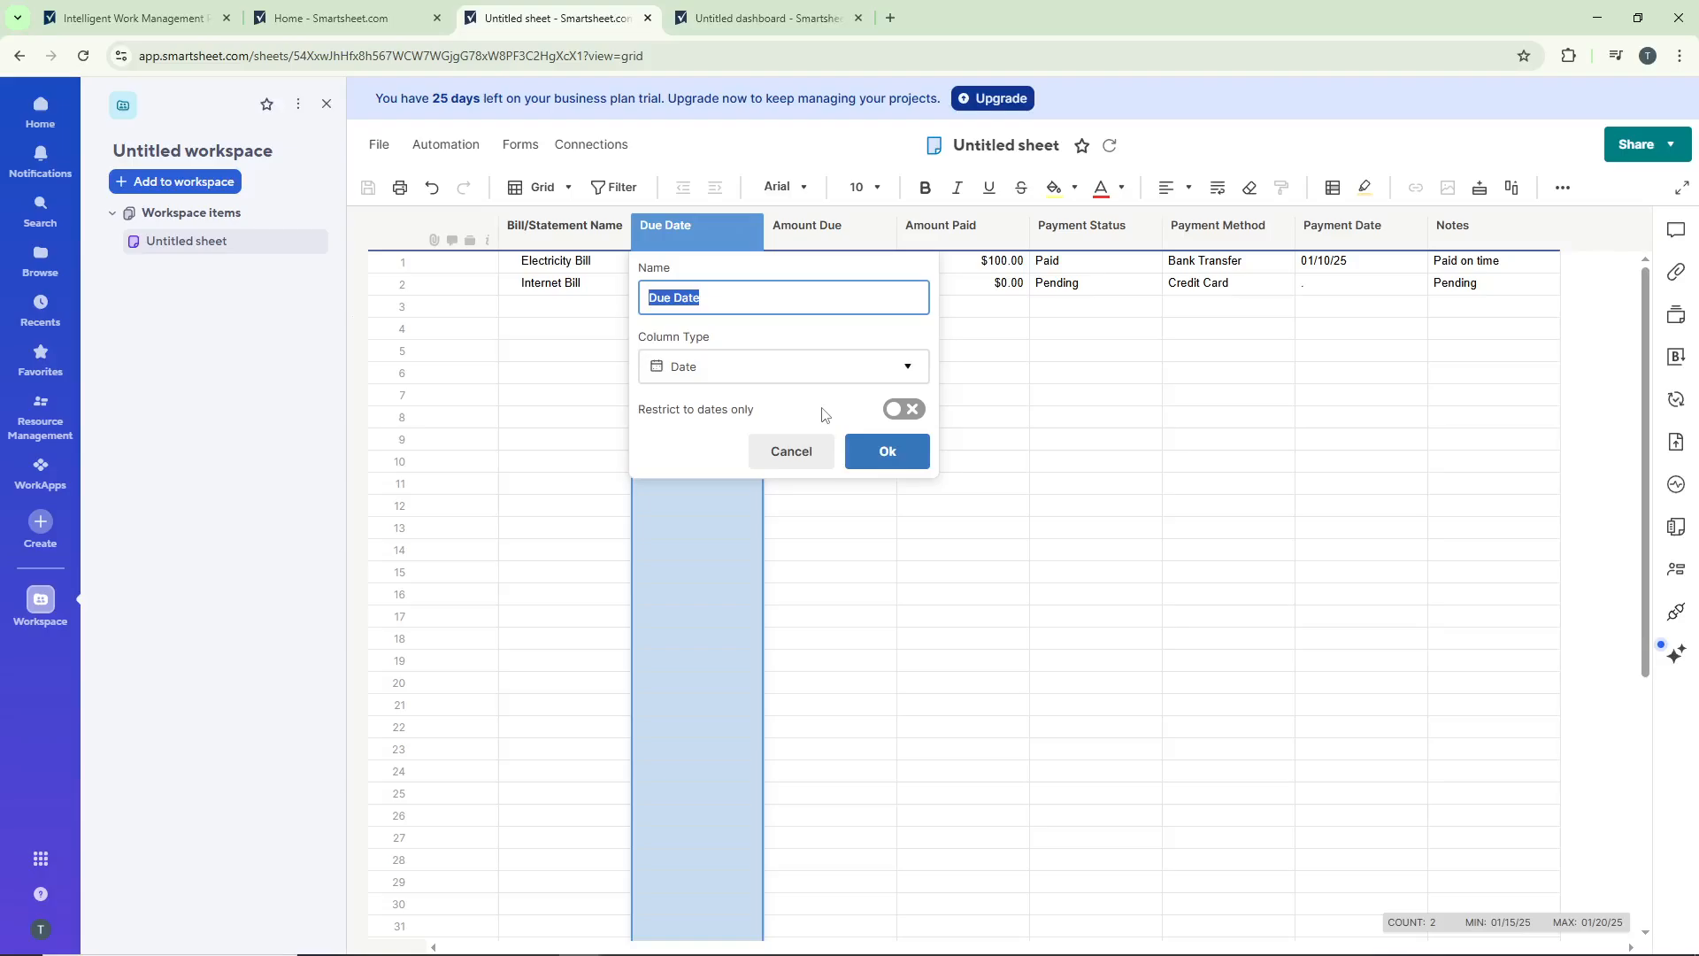
pyautogui.click(796, 451)
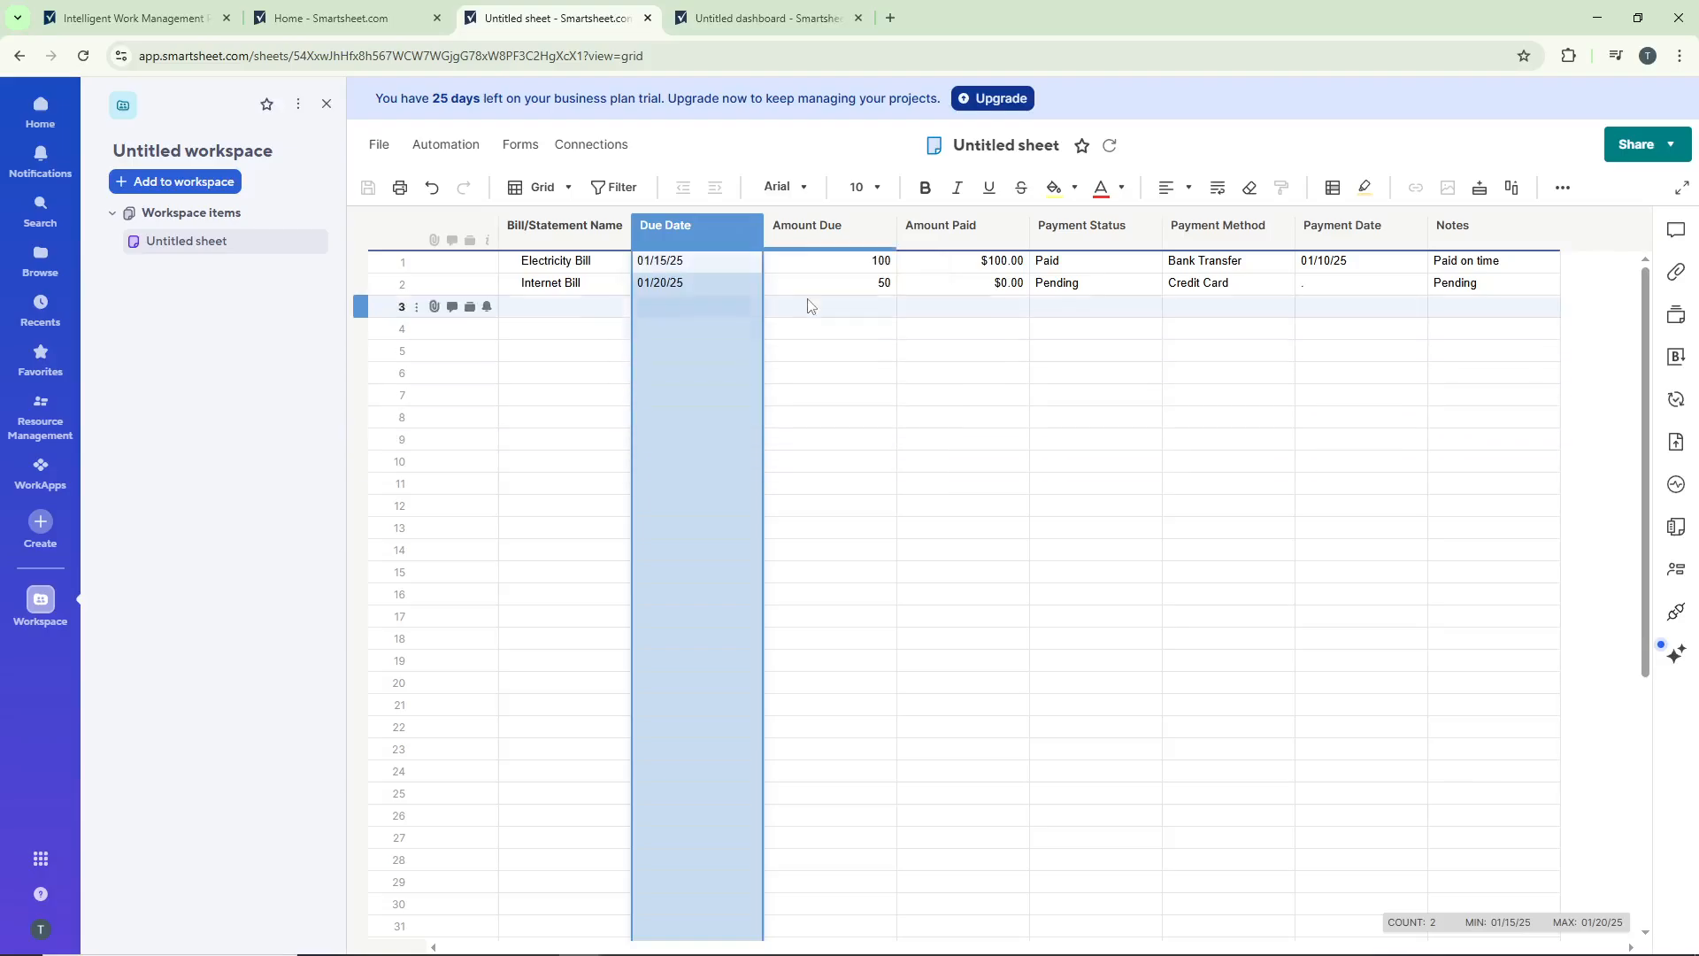
# Step: Examine the column properties of Amount Due and Amount Paid
pyautogui.rightClick(816, 237)
pyautogui.click(944, 670)
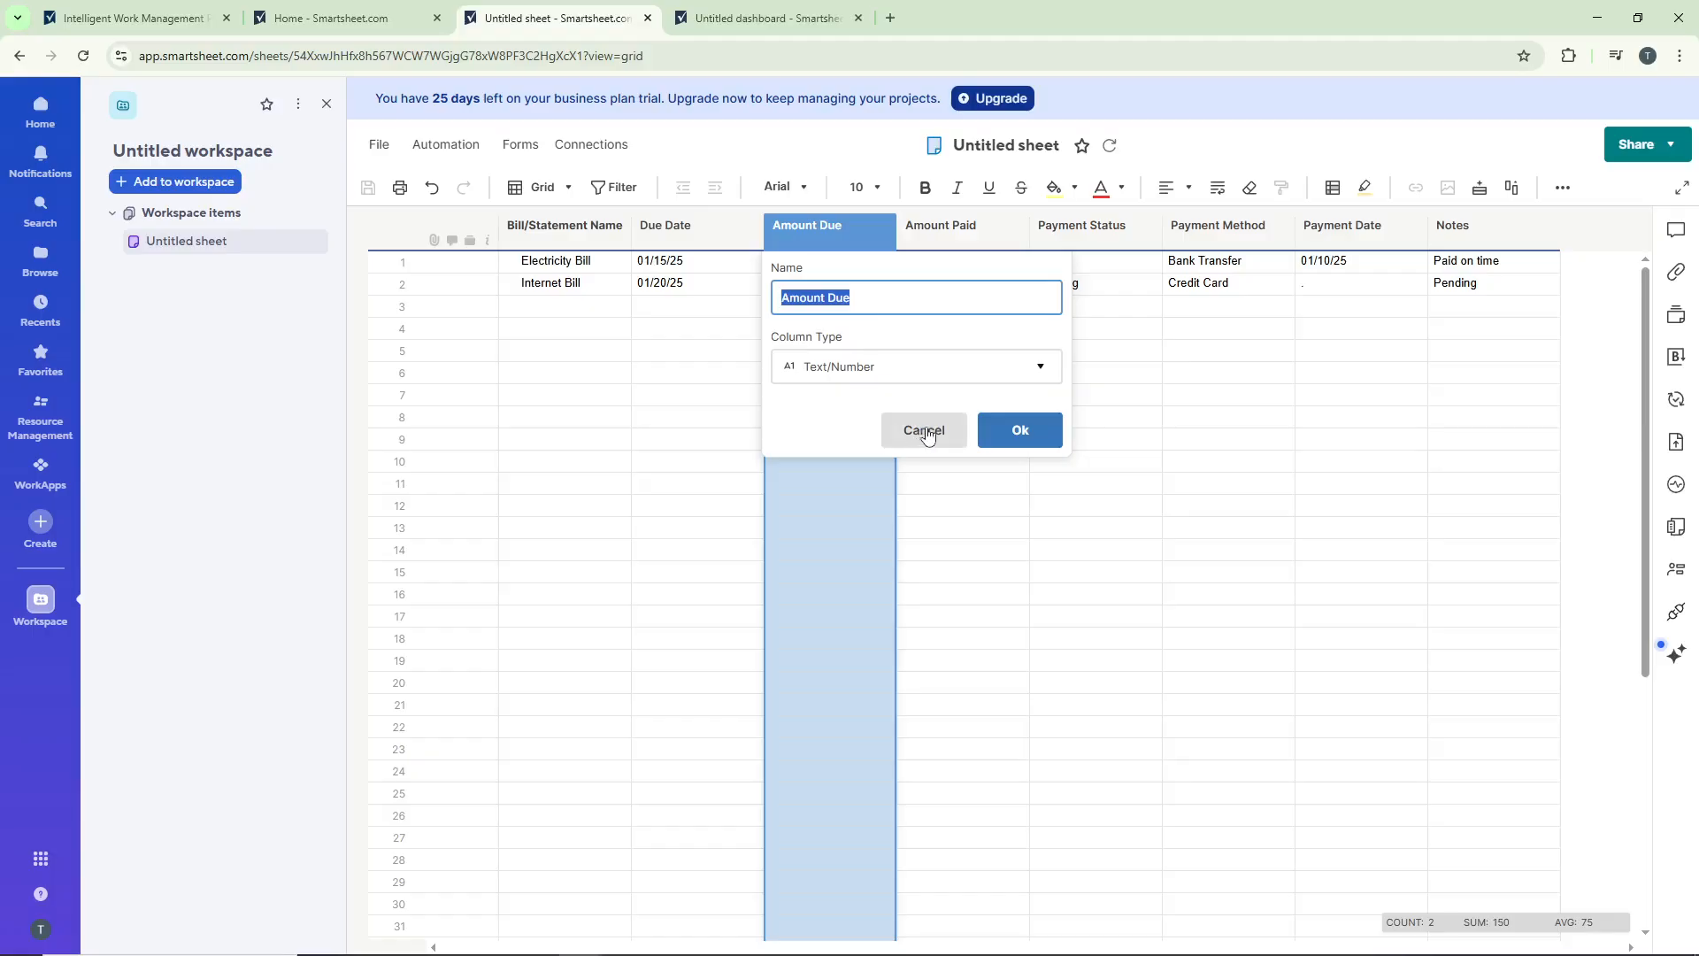
pyautogui.click(1018, 432)
pyautogui.click(1011, 226)
pyautogui.click(1136, 672)
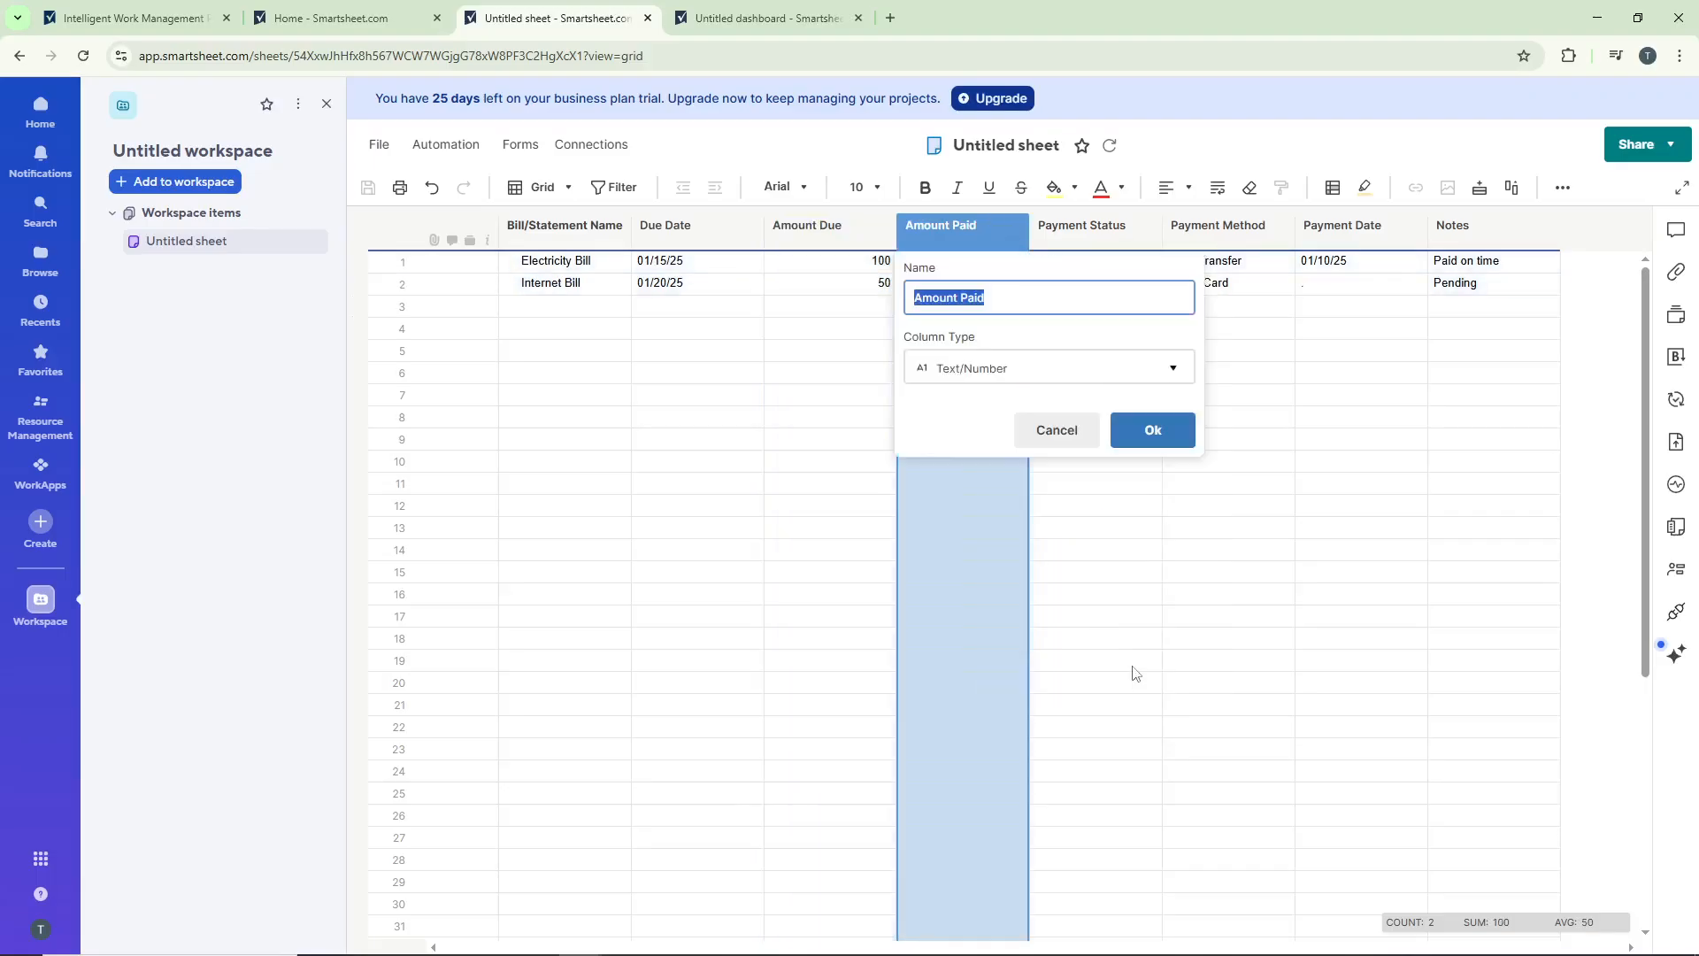
pyautogui.click(1150, 437)
# Step: Examine the column types and dropdown values of Payment Status and Payment Method
pyautogui.click(1107, 232)
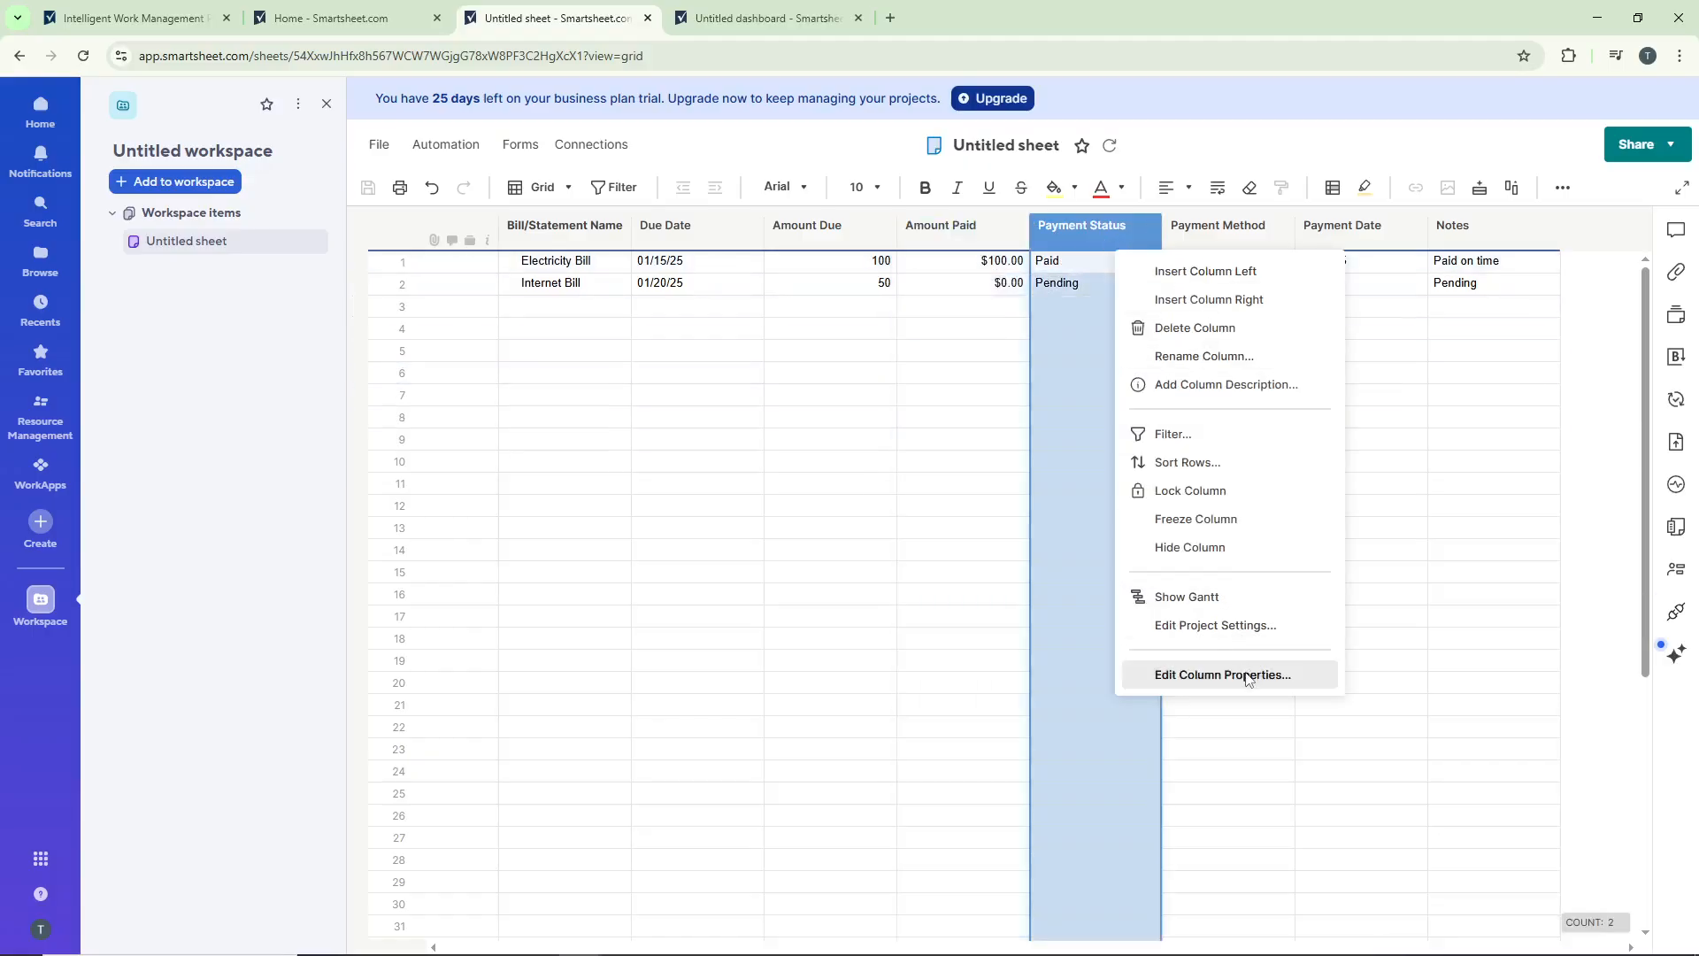
pyautogui.click(1248, 675)
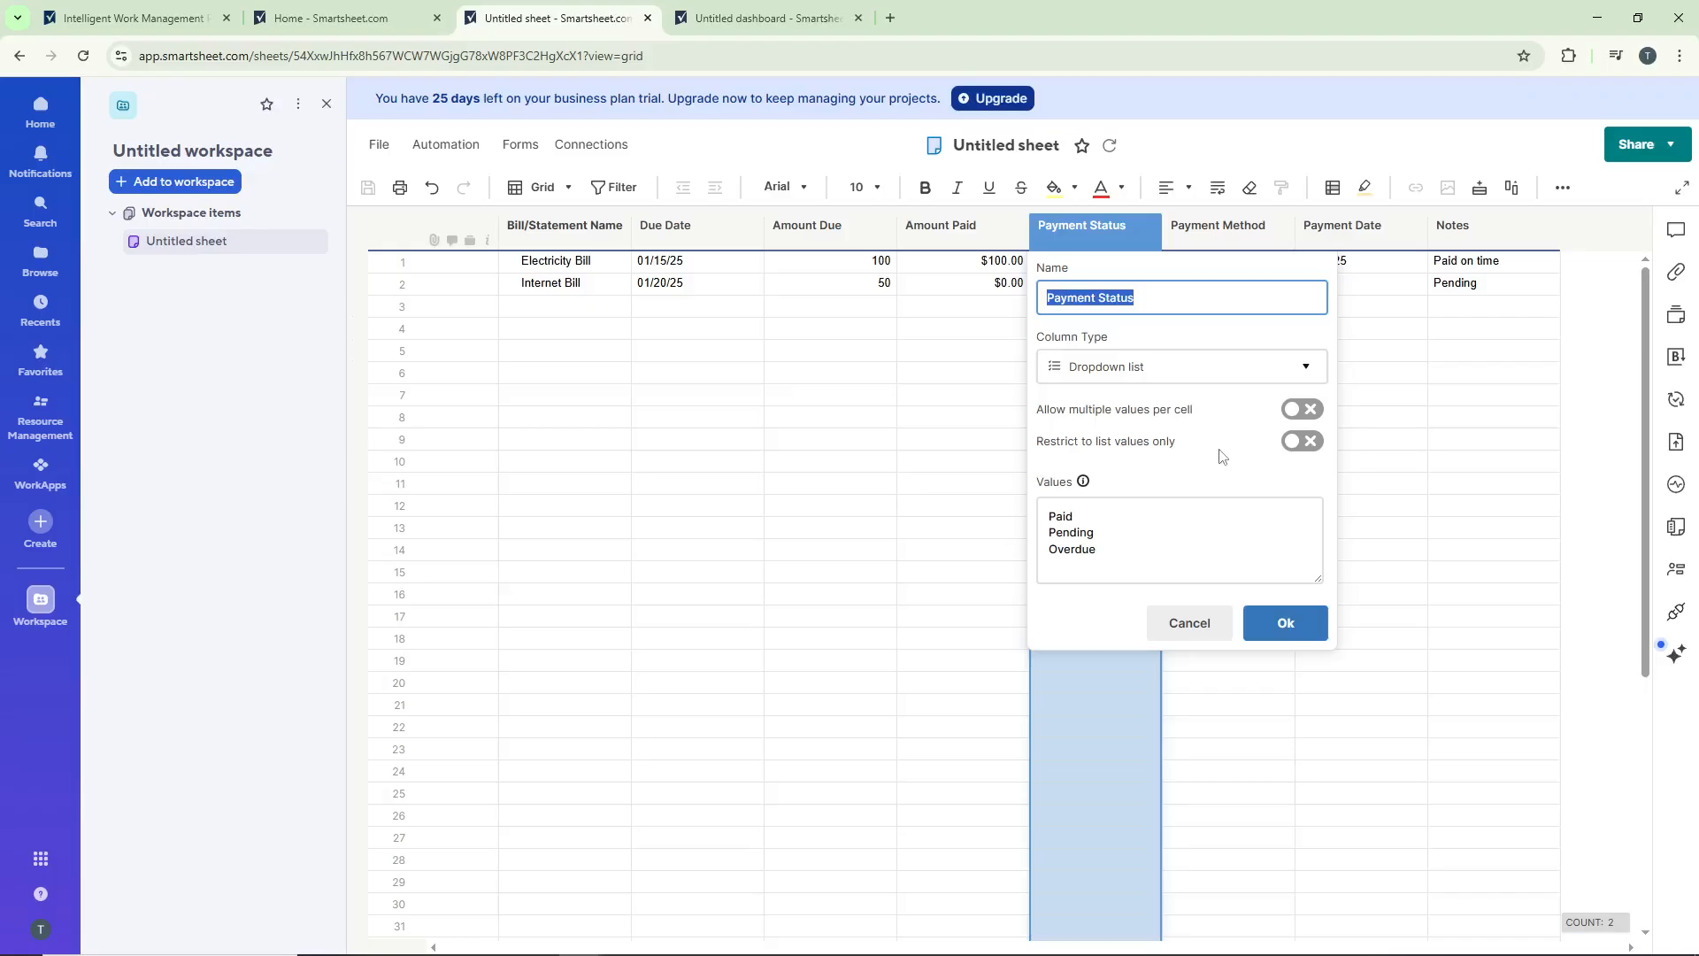
pyautogui.click(1320, 613)
pyautogui.rightClick(1239, 226)
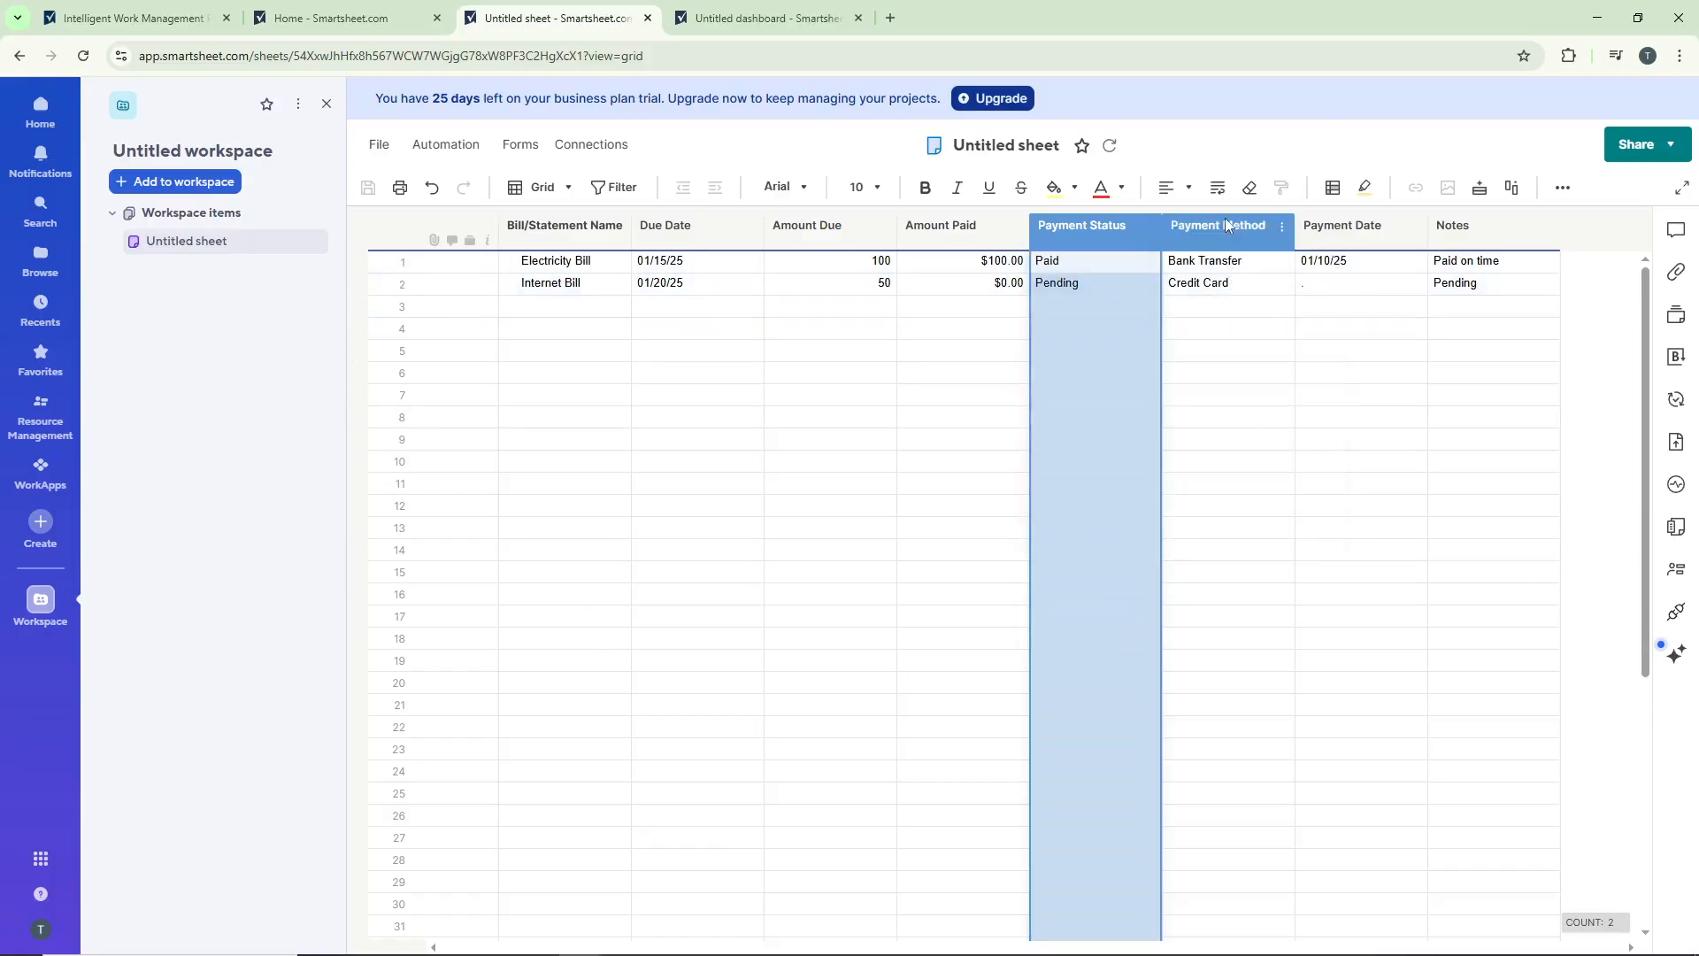
pyautogui.click(1358, 656)
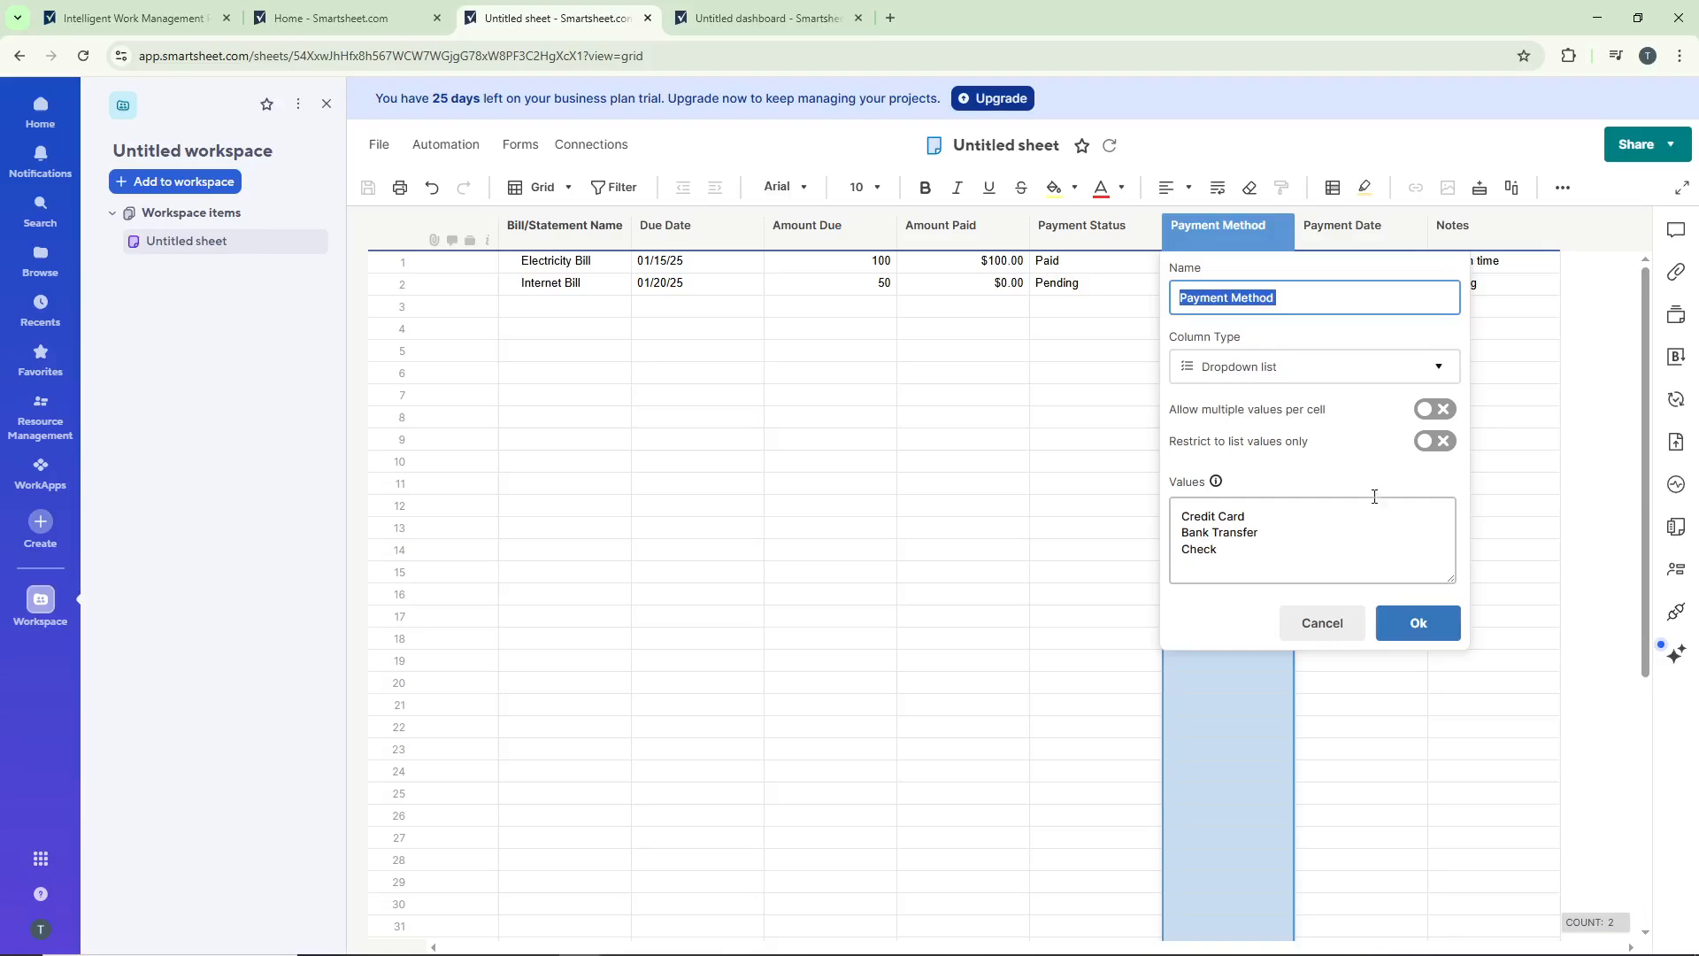
pyautogui.click(1441, 620)
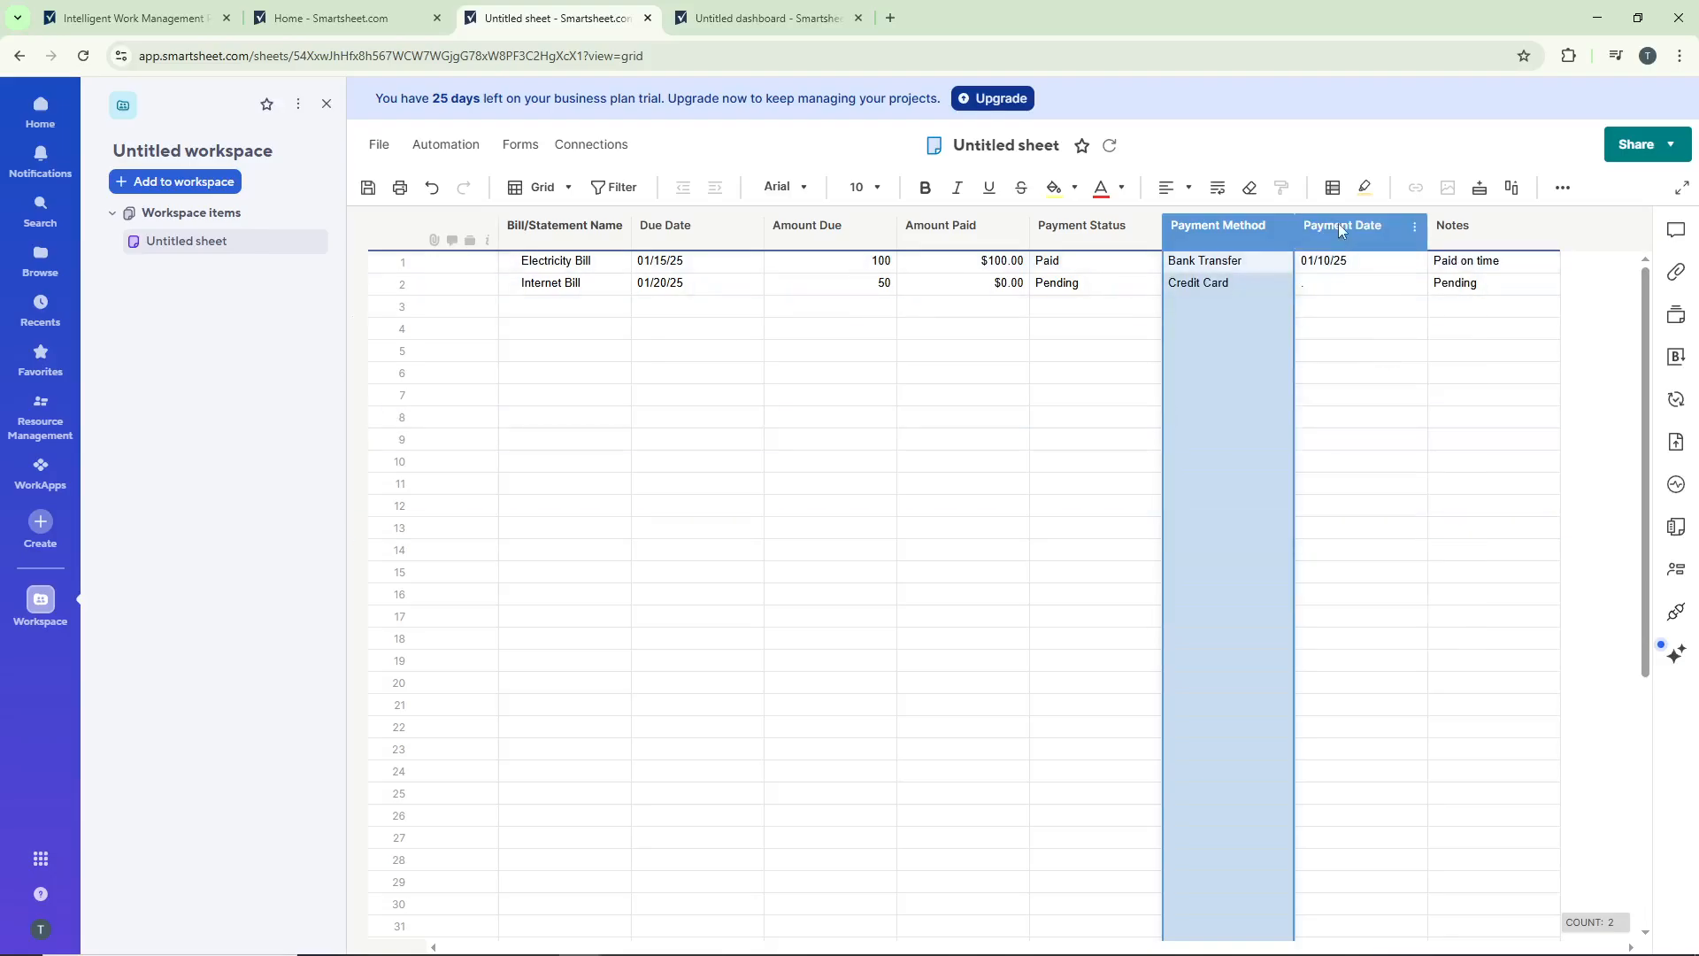
# Step: Examine the column properties of Payment Date and Notes, then return to the grid
pyautogui.rightClick(1339, 228)
pyautogui.click(1461, 659)
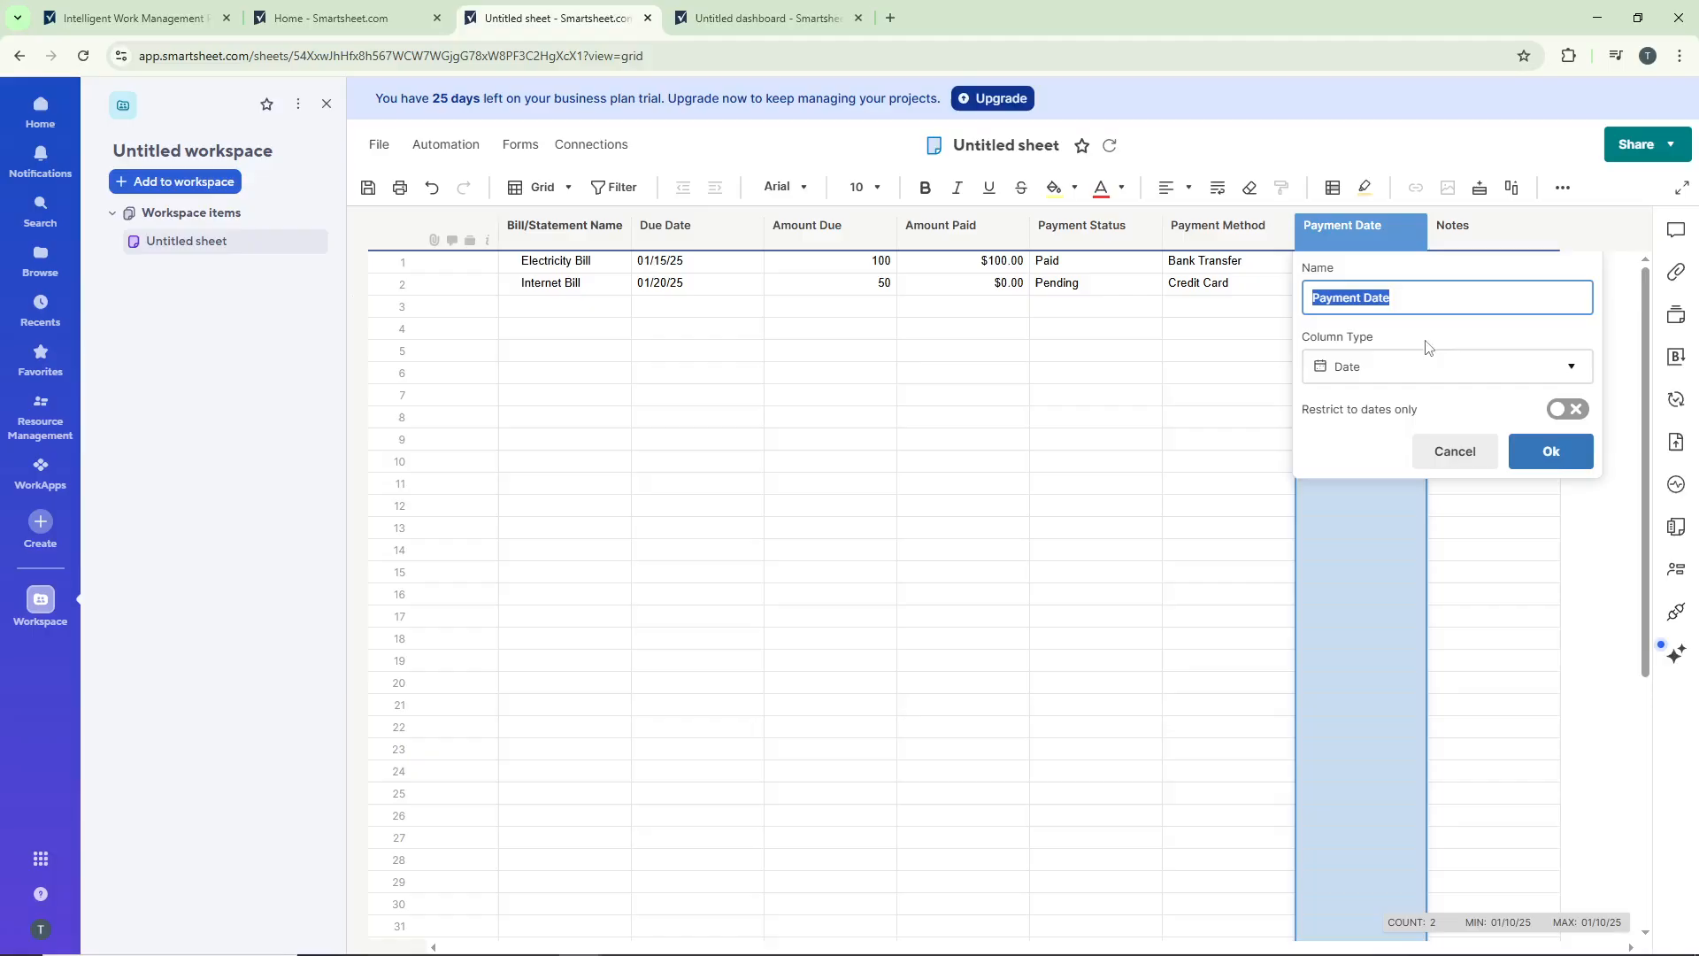
pyautogui.click(1549, 451)
pyautogui.click(1466, 232)
pyautogui.rightClick(1466, 241)
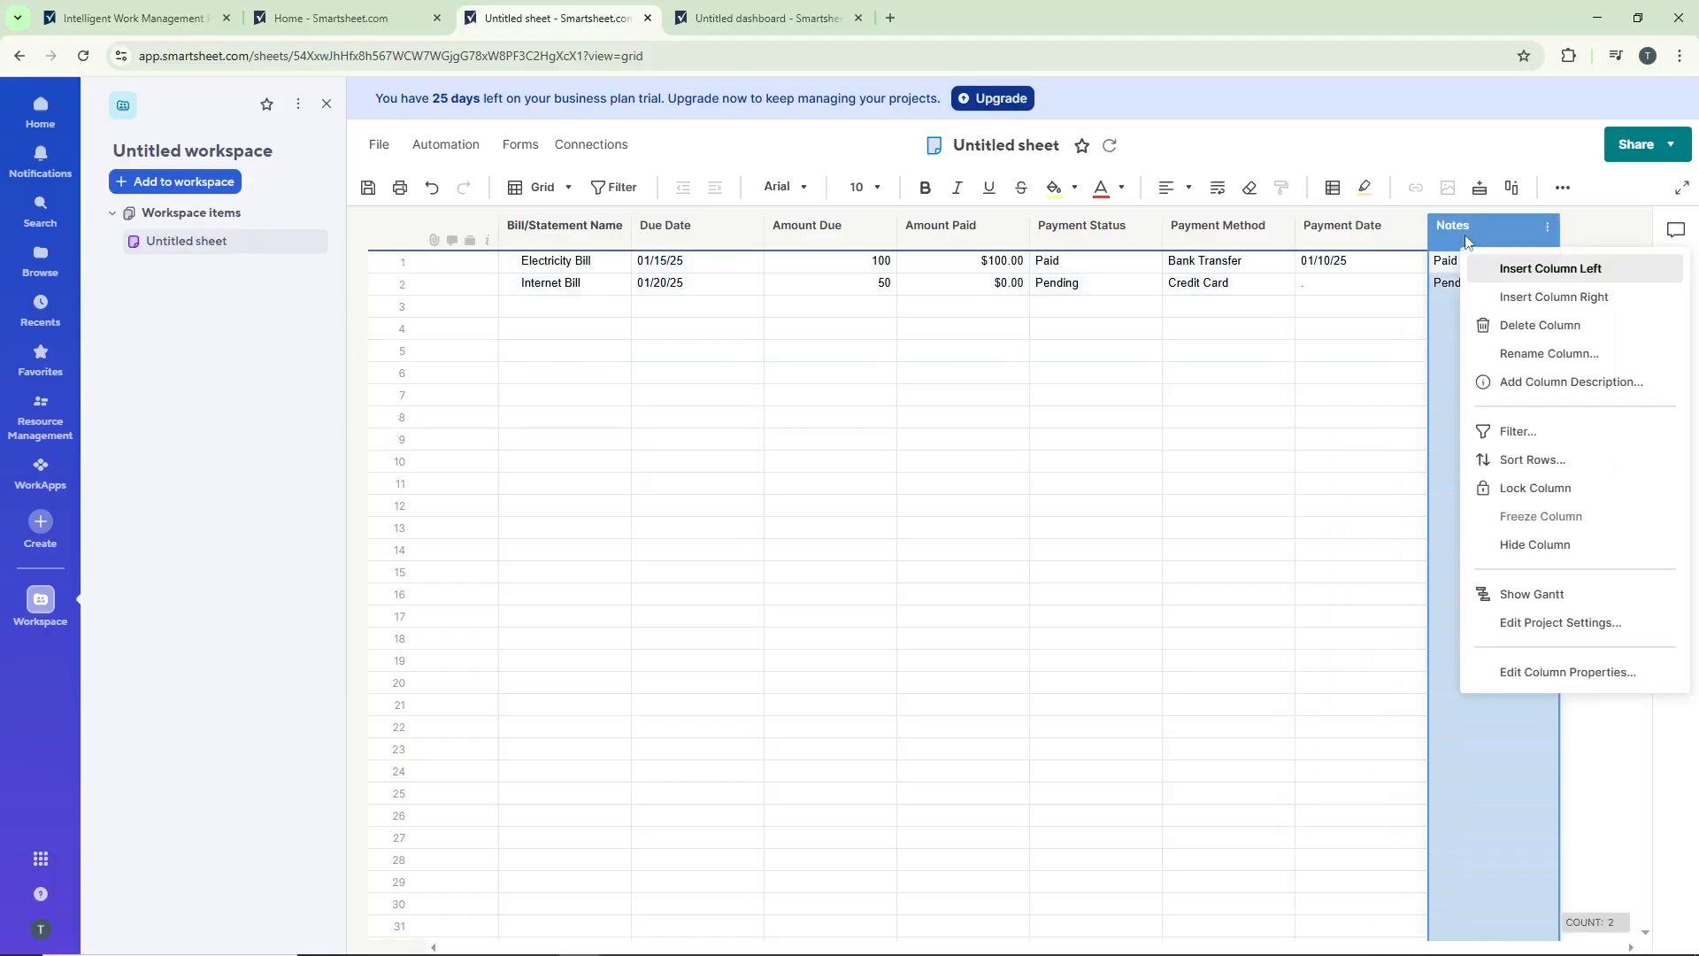
pyautogui.click(1577, 675)
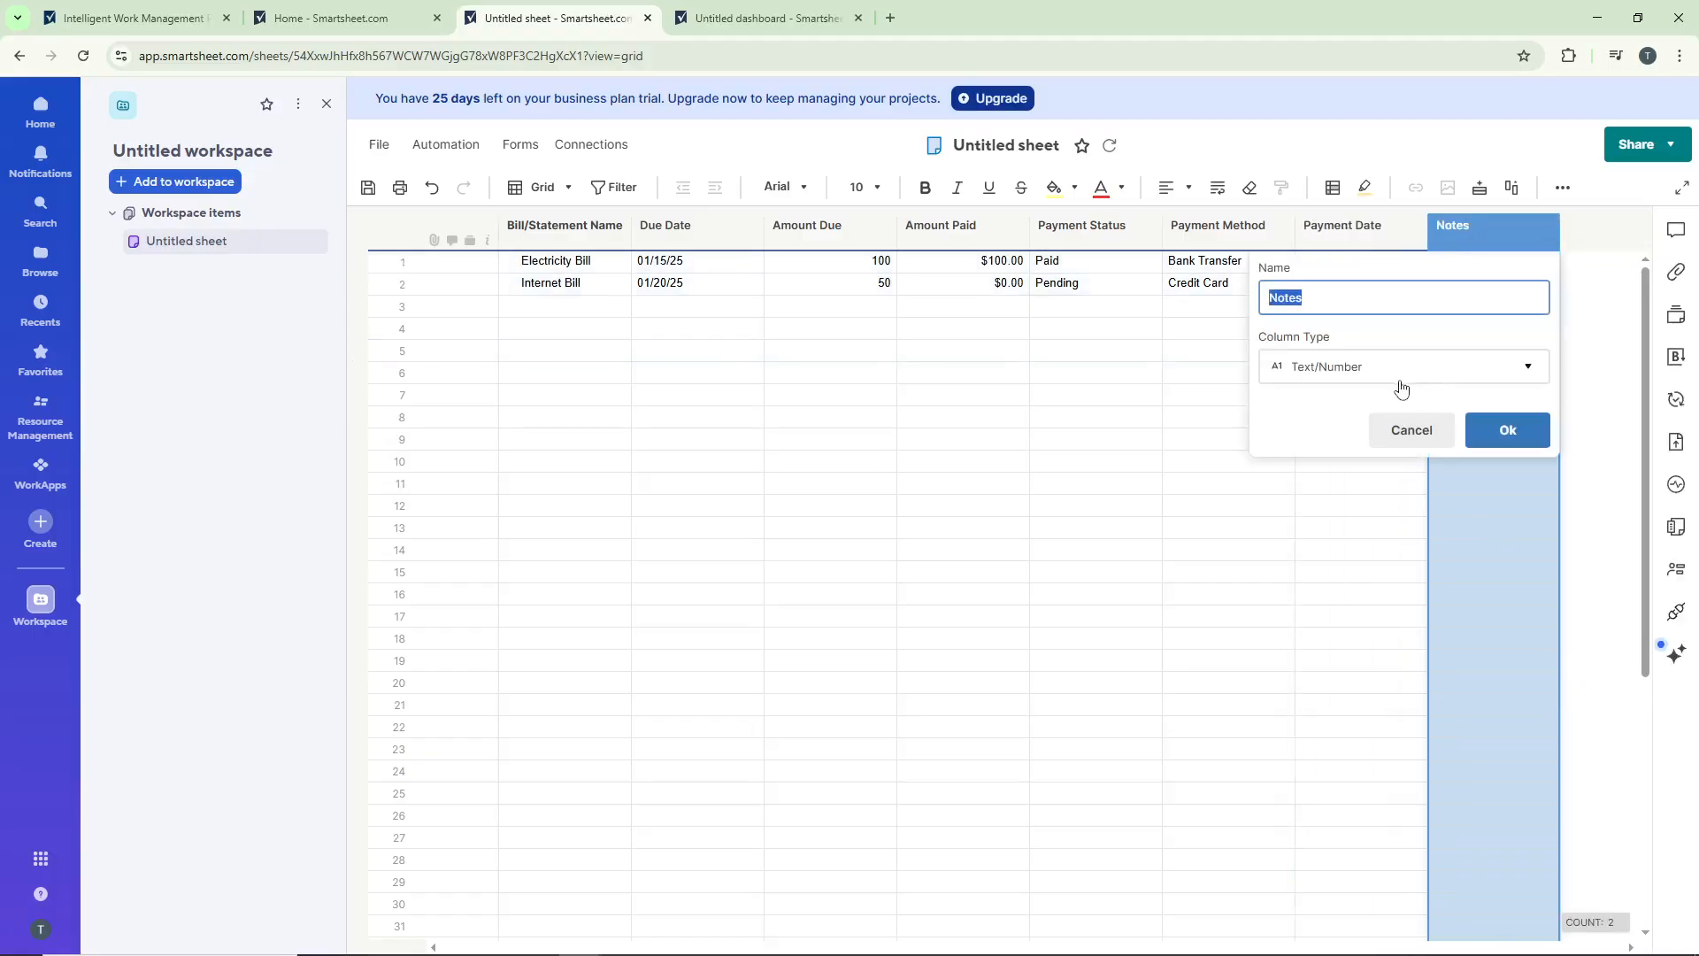
pyautogui.click(1506, 431)
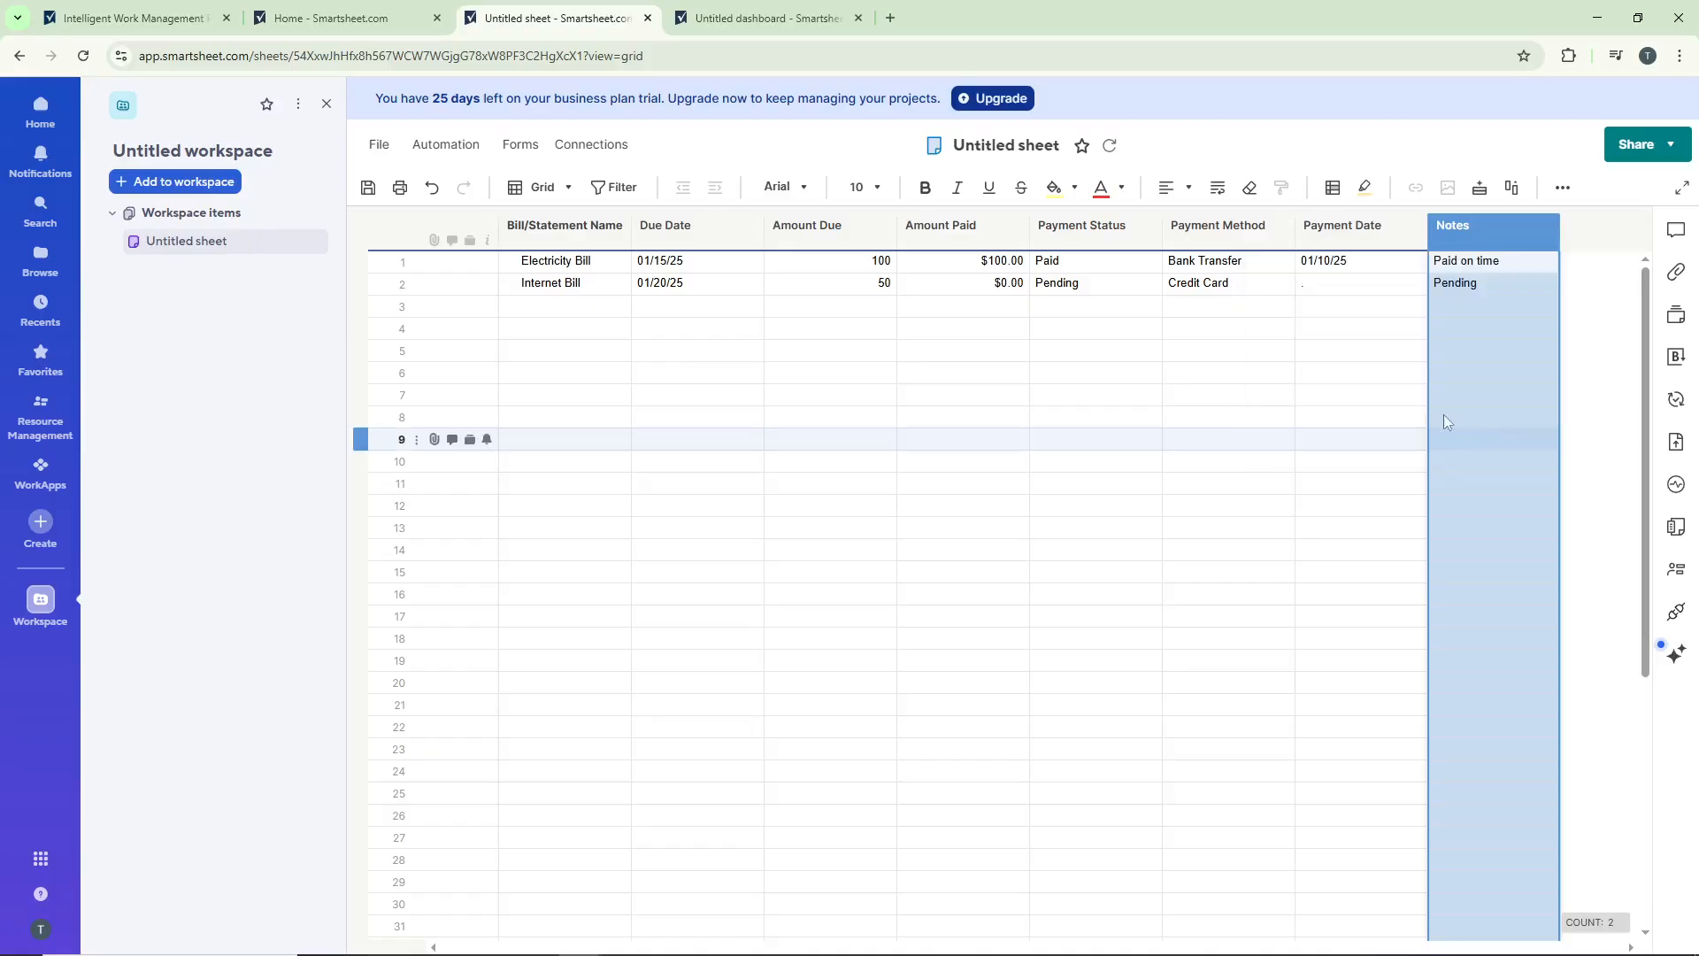
pyautogui.click(1106, 329)
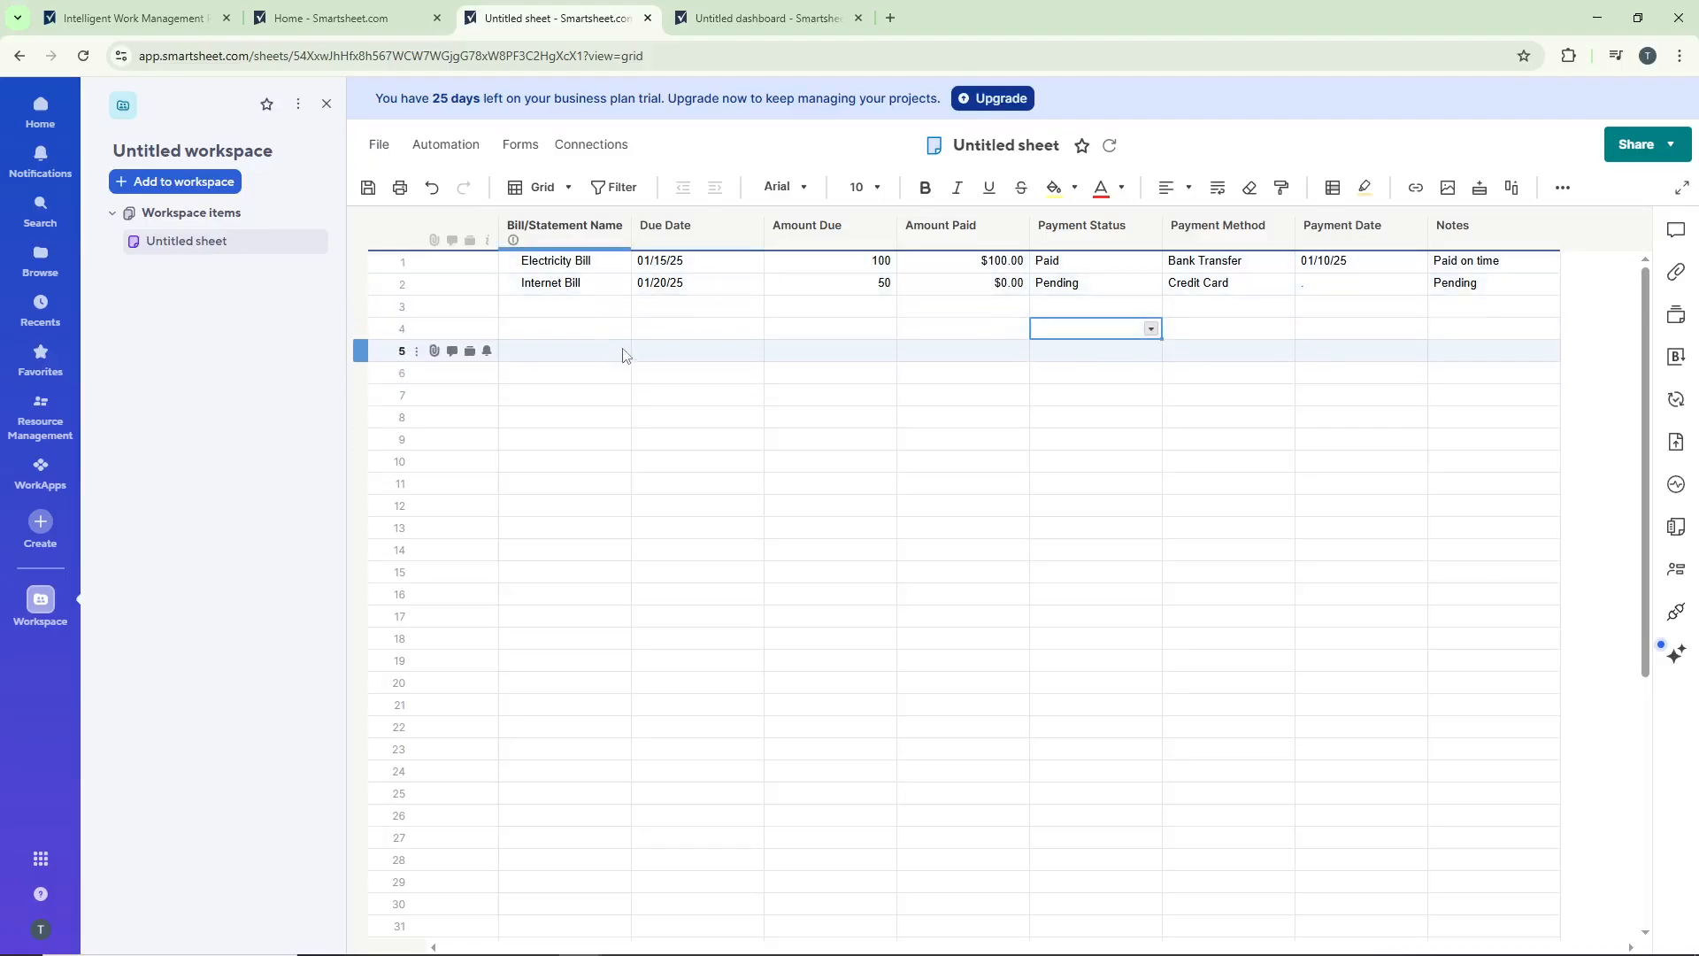
# Step: Create an automation workflow from scratch with the trigger "When rows are added or changed"
pyautogui.click(462, 158)
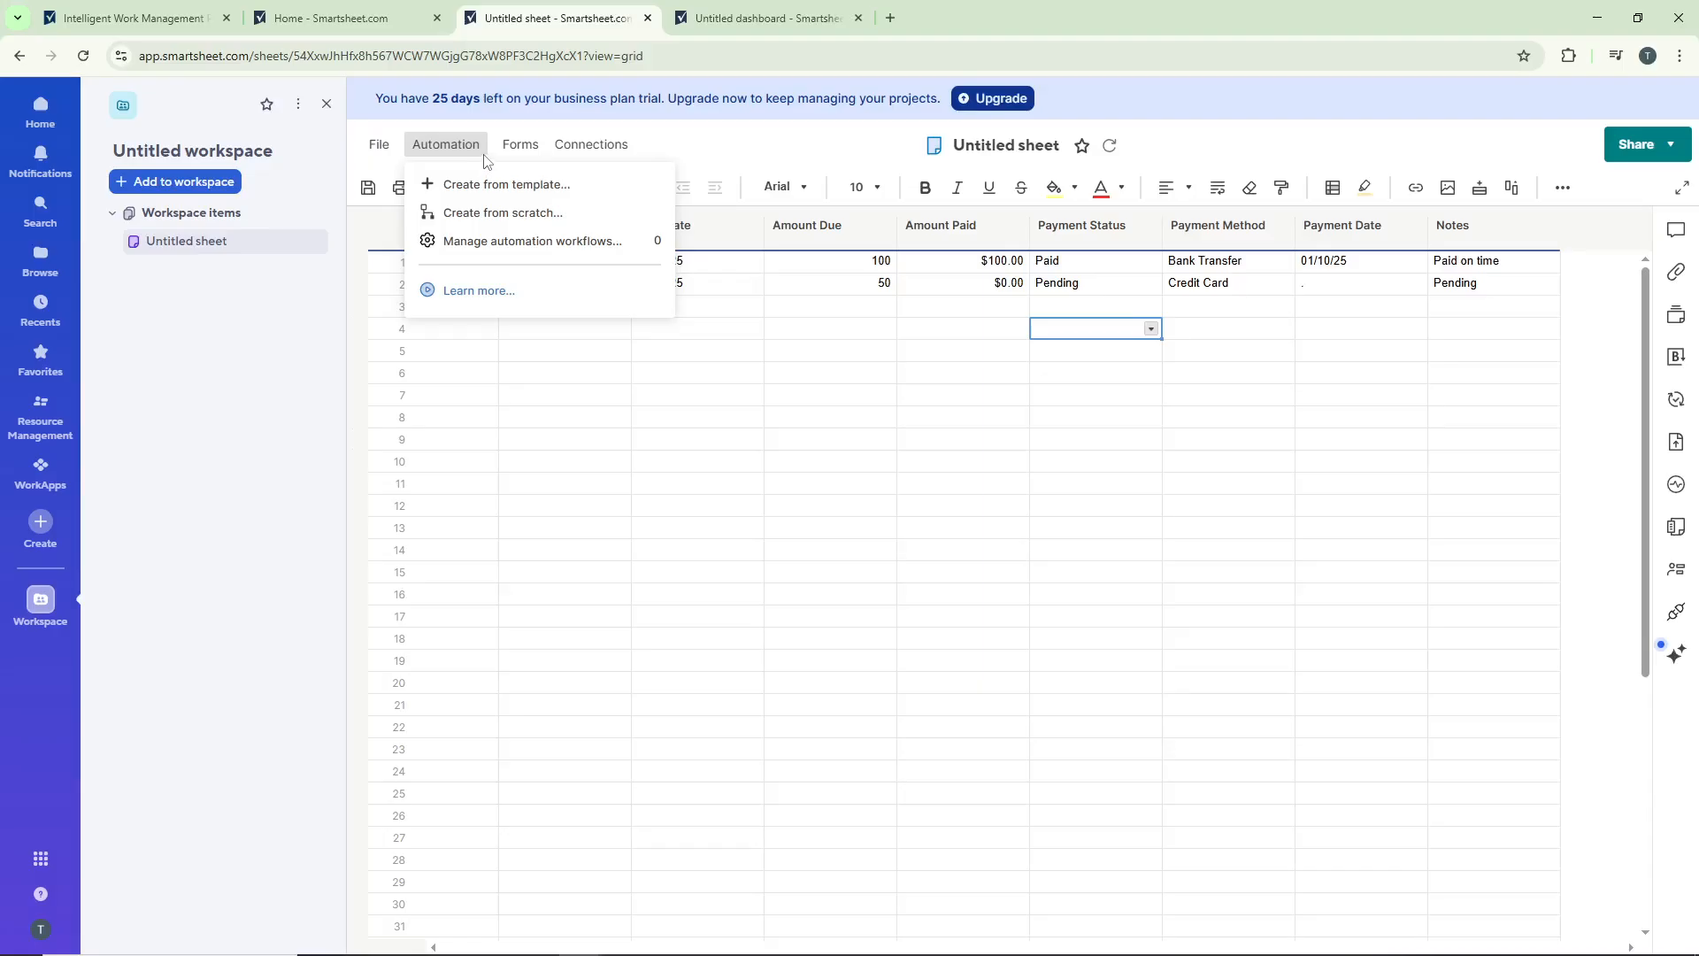
pyautogui.click(531, 214)
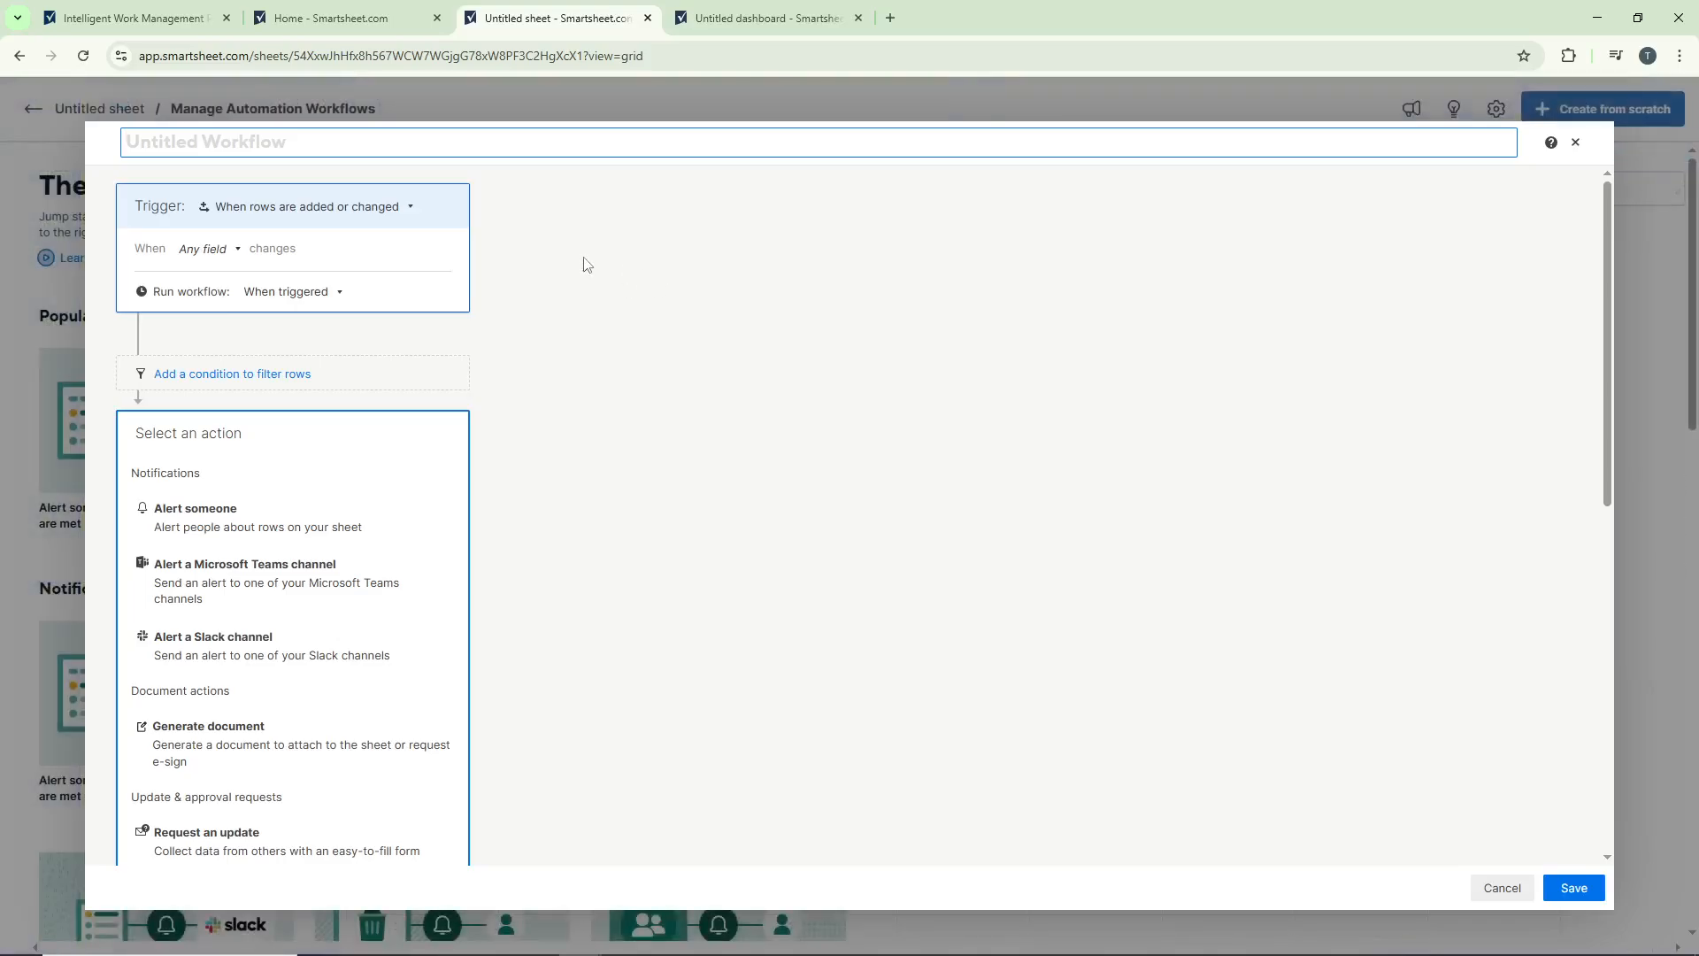
pyautogui.click(402, 209)
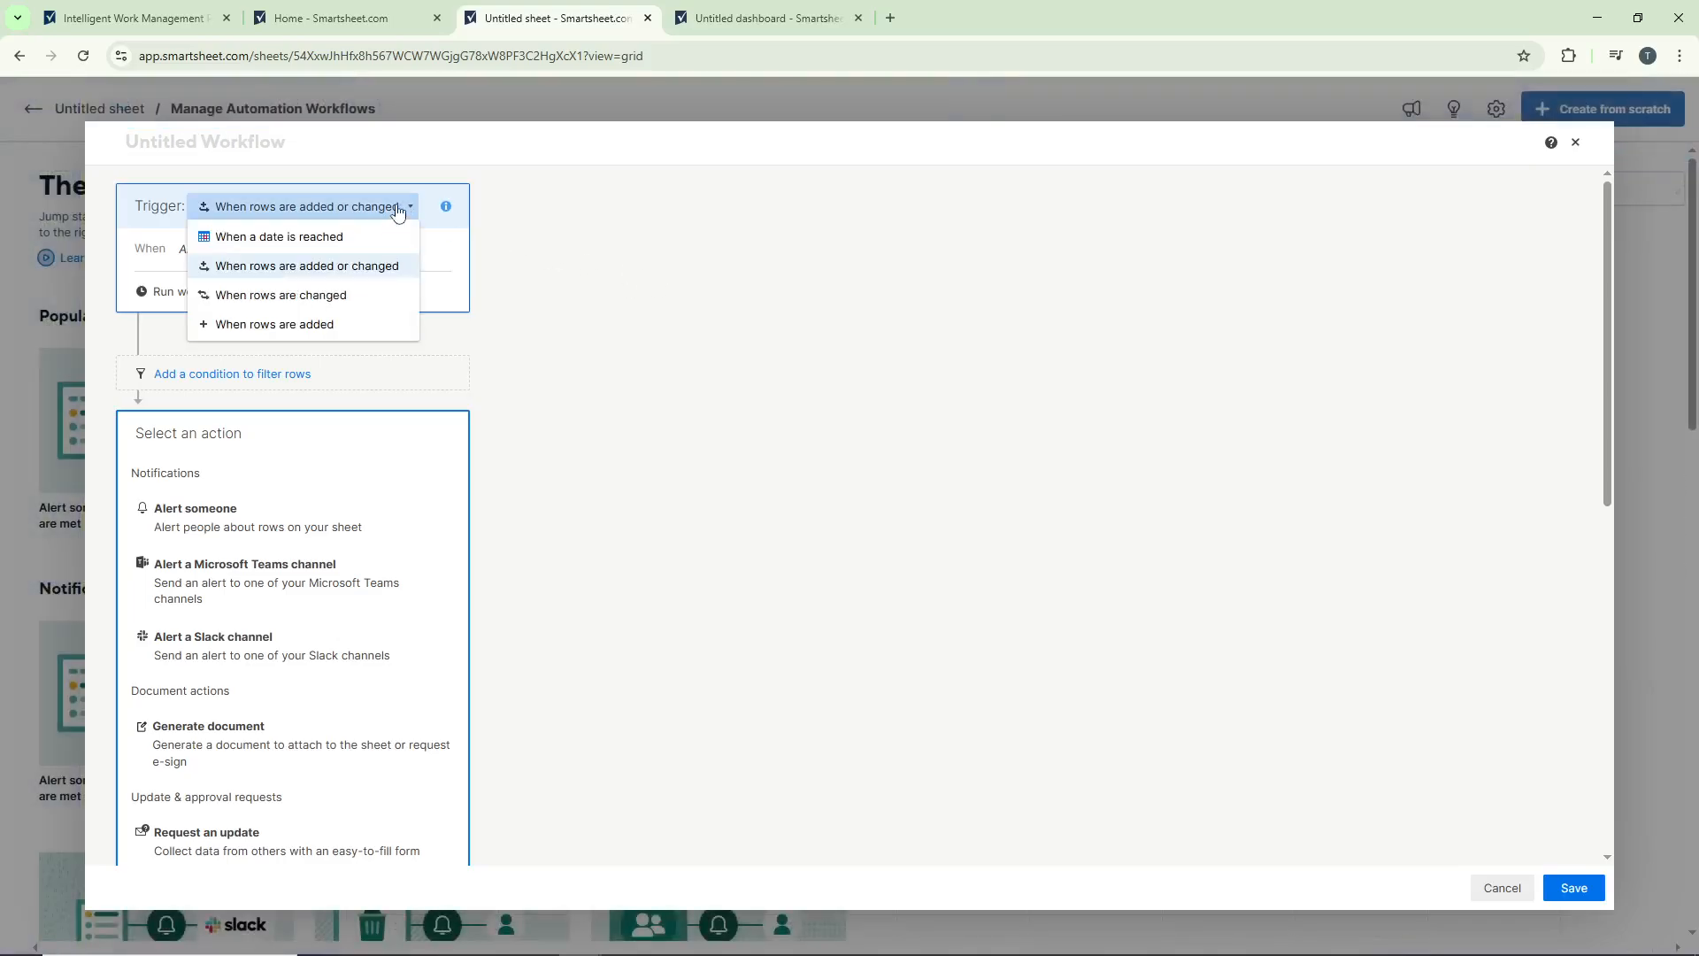
pyautogui.click(380, 270)
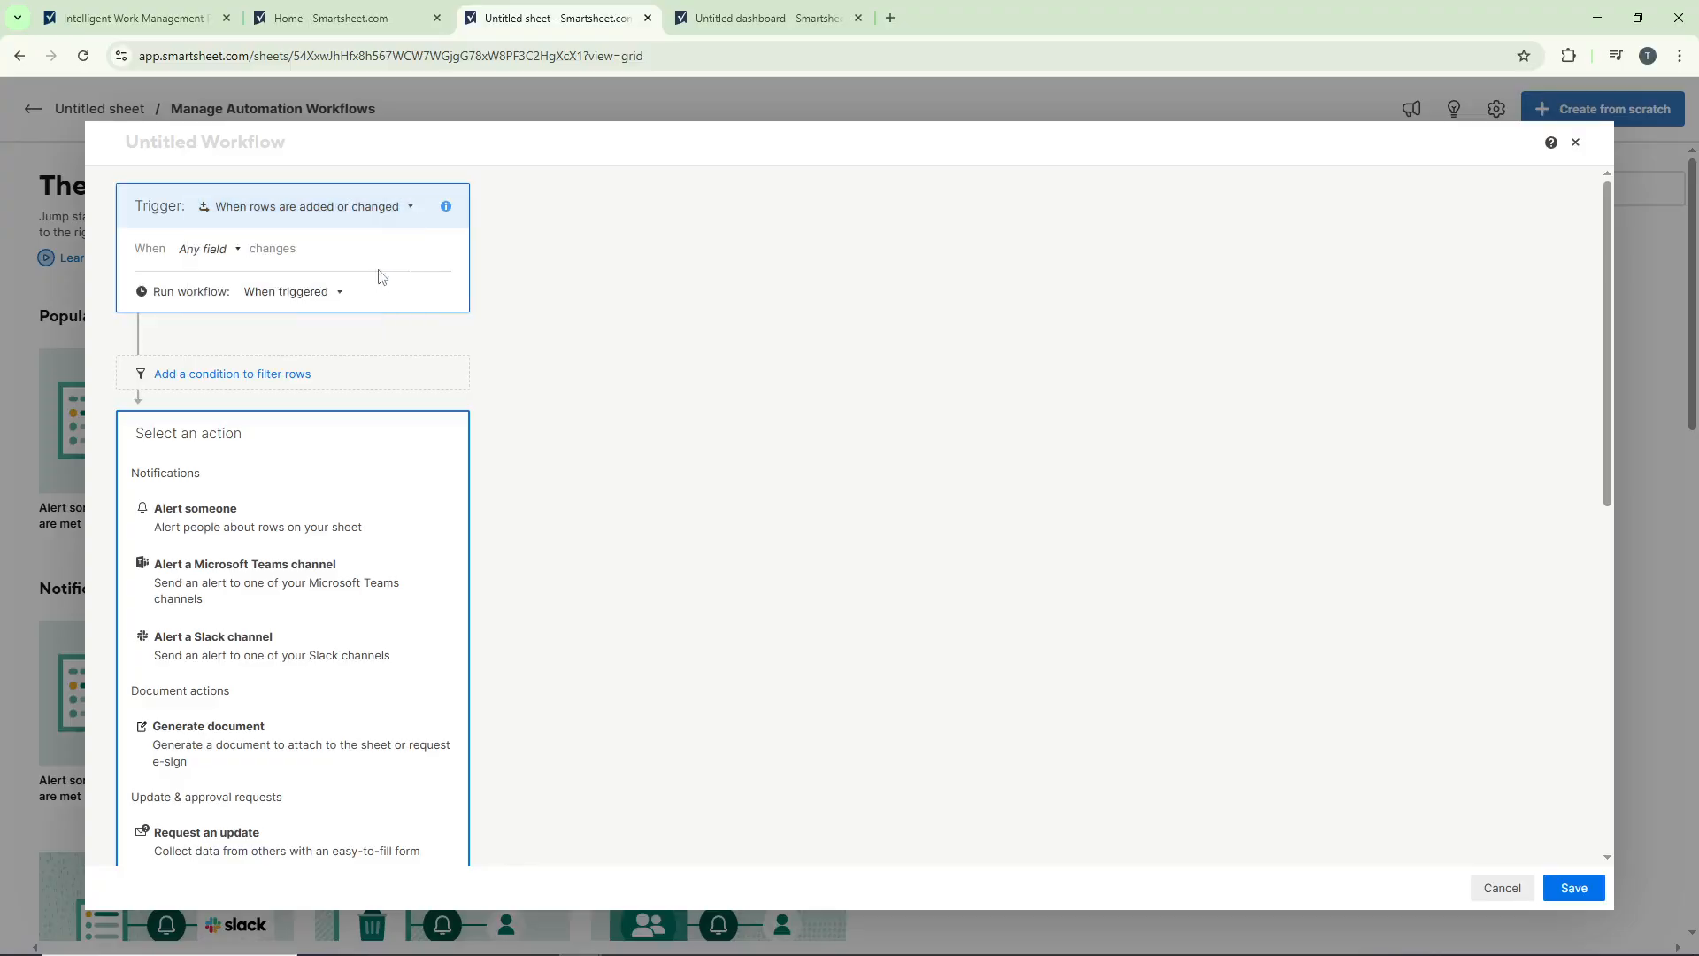
# Step: Set the workflow trigger to fire when Payment Status changes to Any Value
pyautogui.click(221, 250)
pyautogui.scroll(-3, 269, 331)
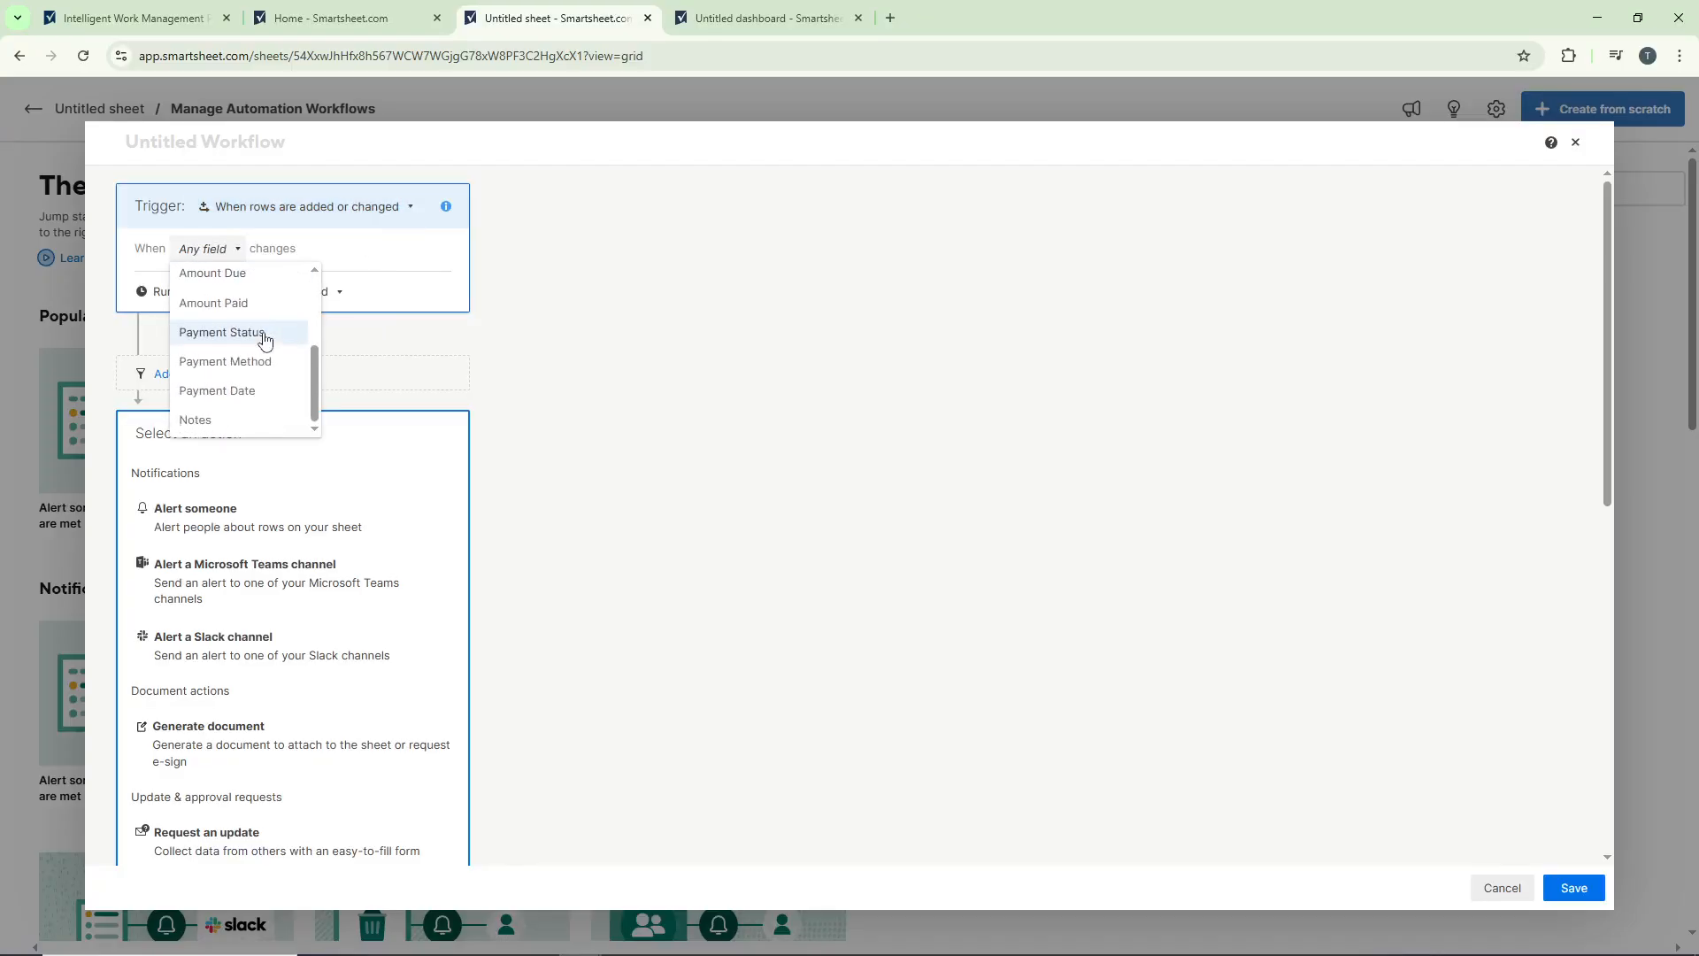
pyautogui.click(266, 340)
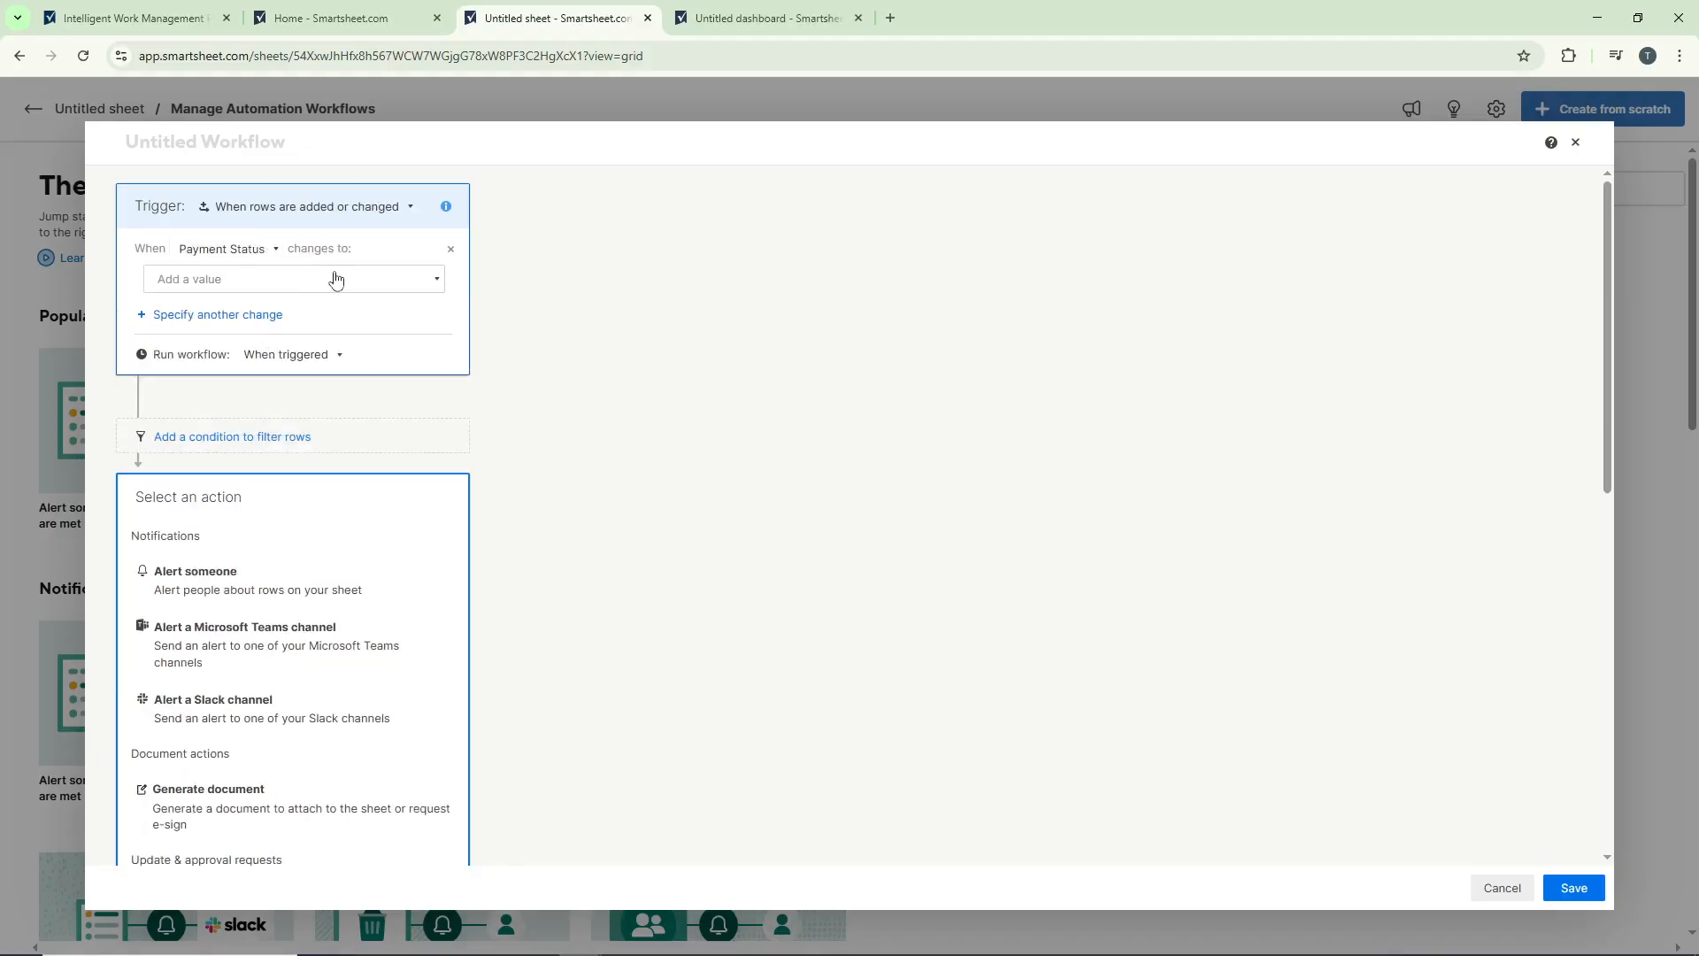
pyautogui.click(336, 277)
pyautogui.click(322, 312)
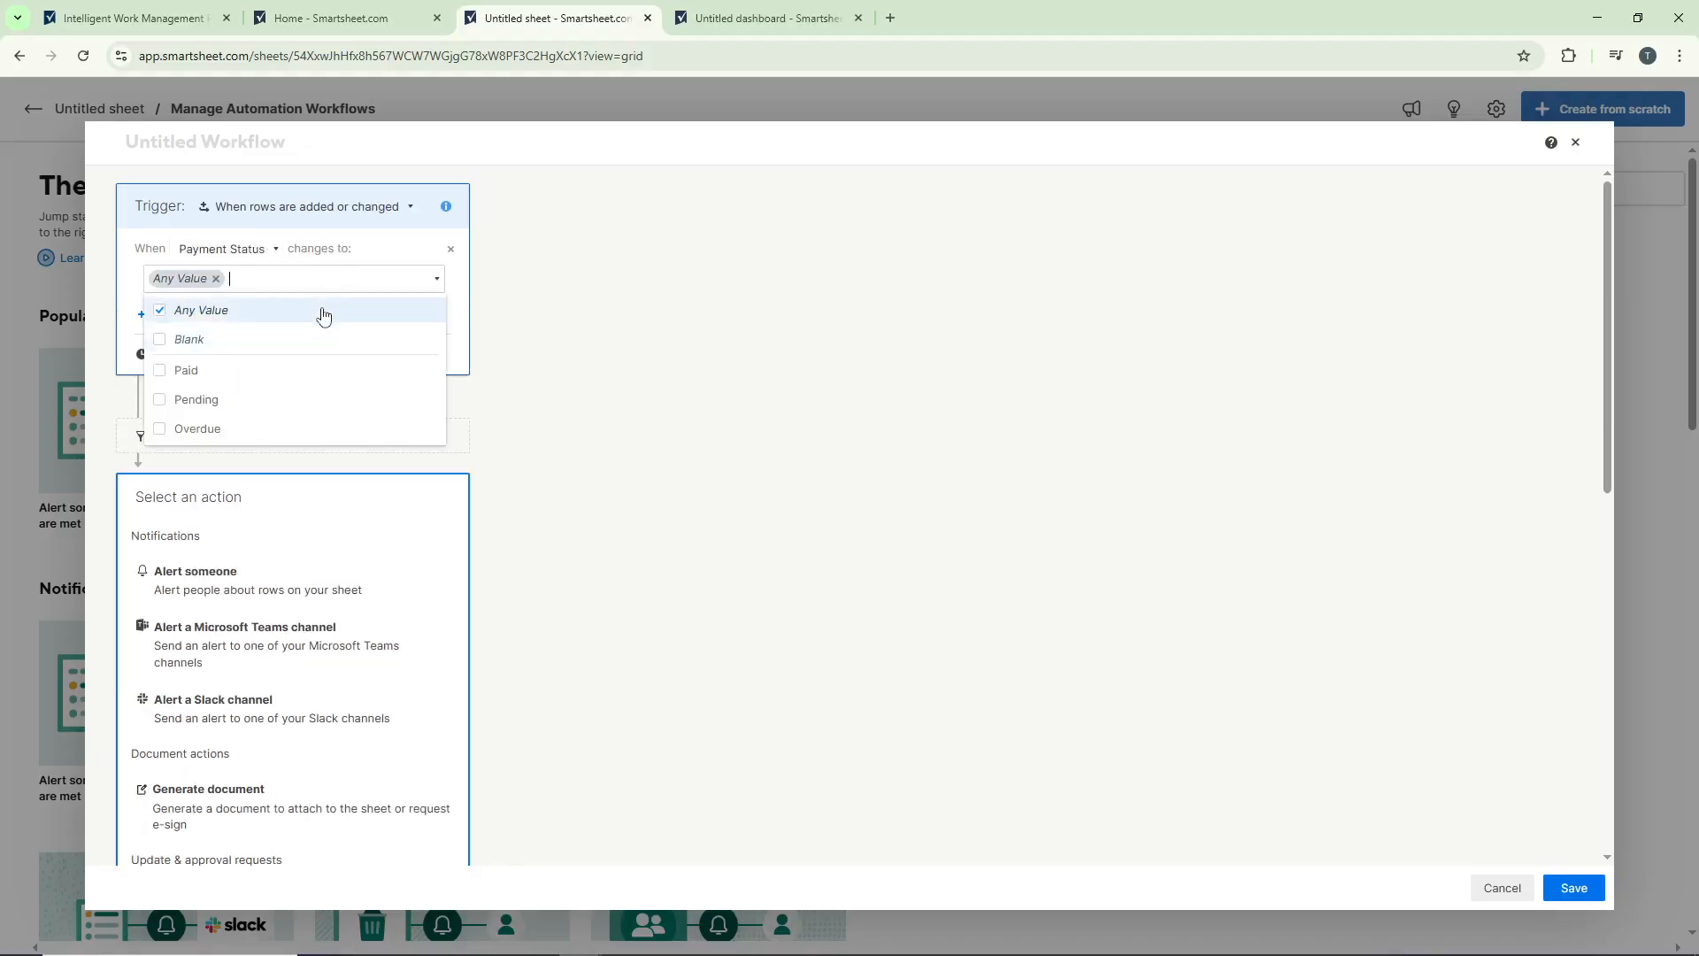
pyautogui.click(534, 322)
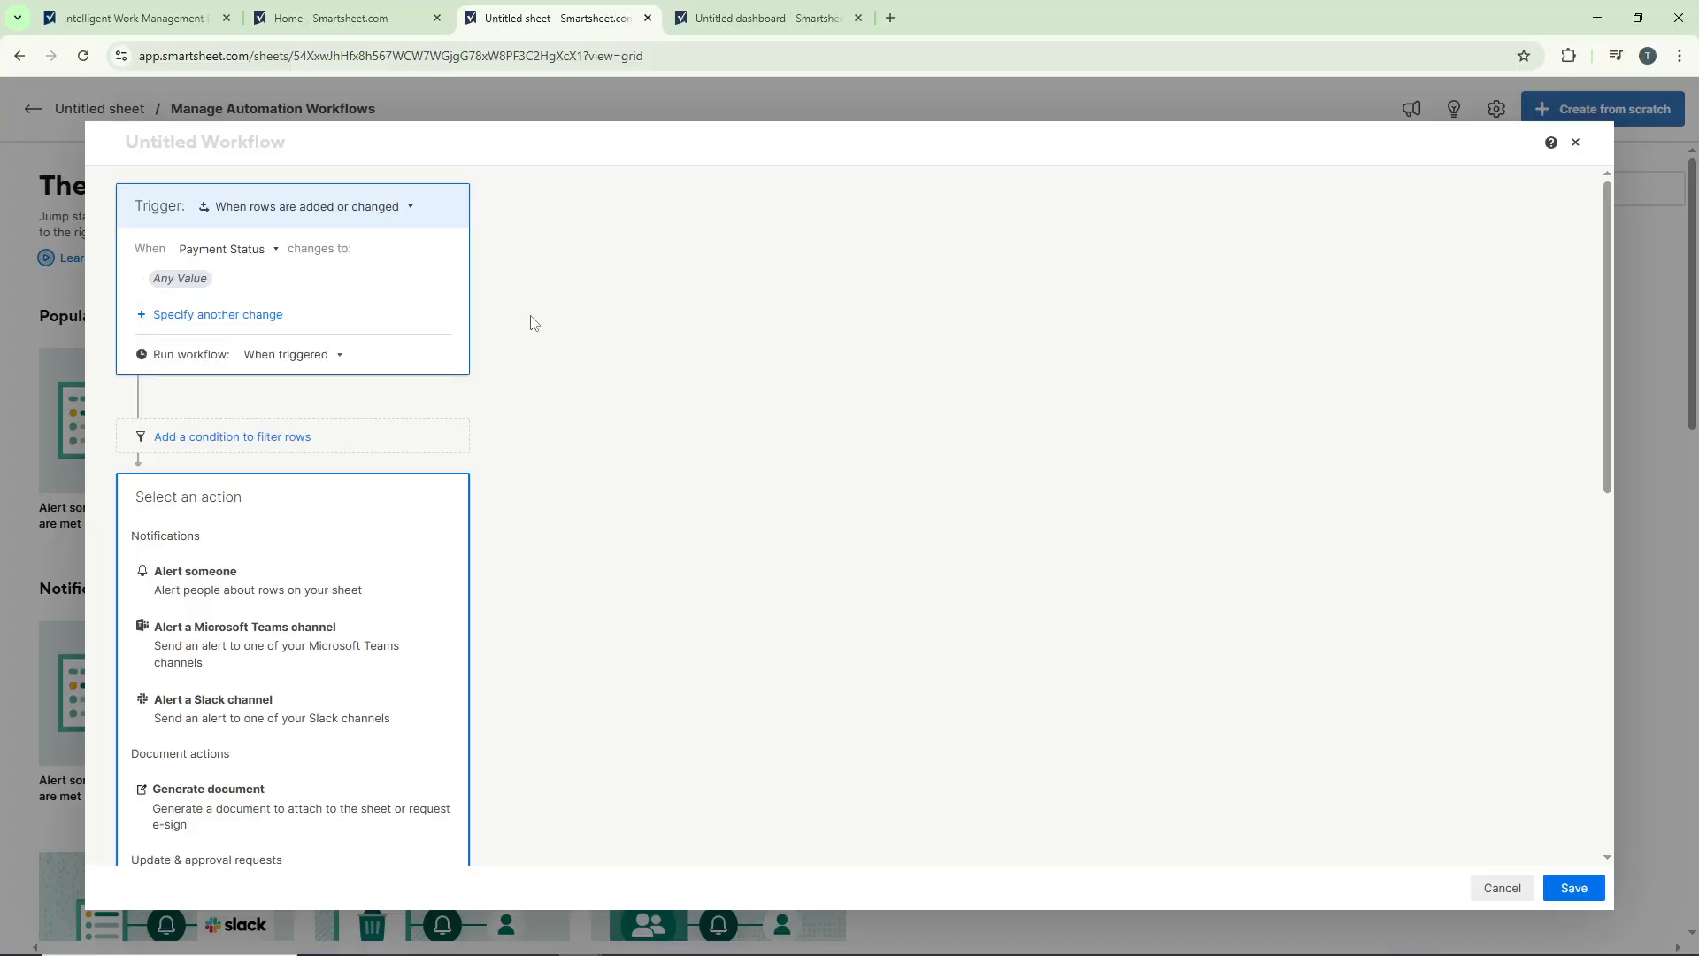
# Step: Add a condition to filter rows where Payment Status is equal to Pending
pyautogui.click(246, 436)
pyautogui.scroll(-1, 249, 430)
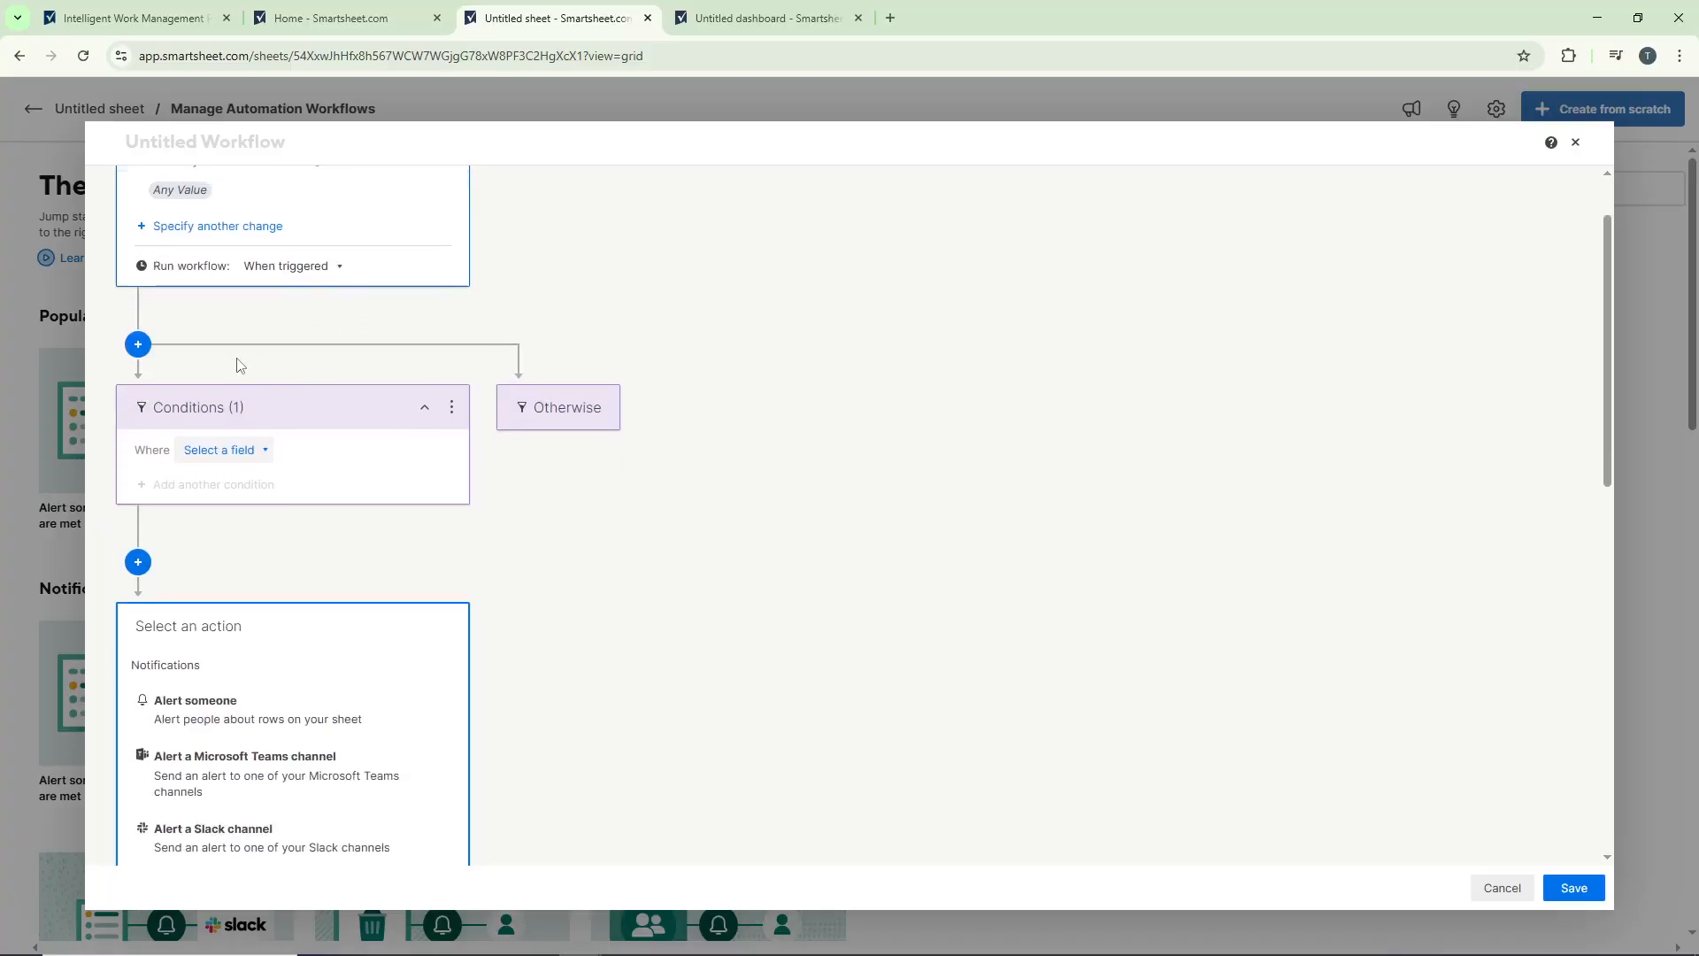
pyautogui.scroll(-1, 239, 364)
pyautogui.click(239, 362)
pyautogui.scroll(-1, 258, 407)
pyautogui.click(270, 447)
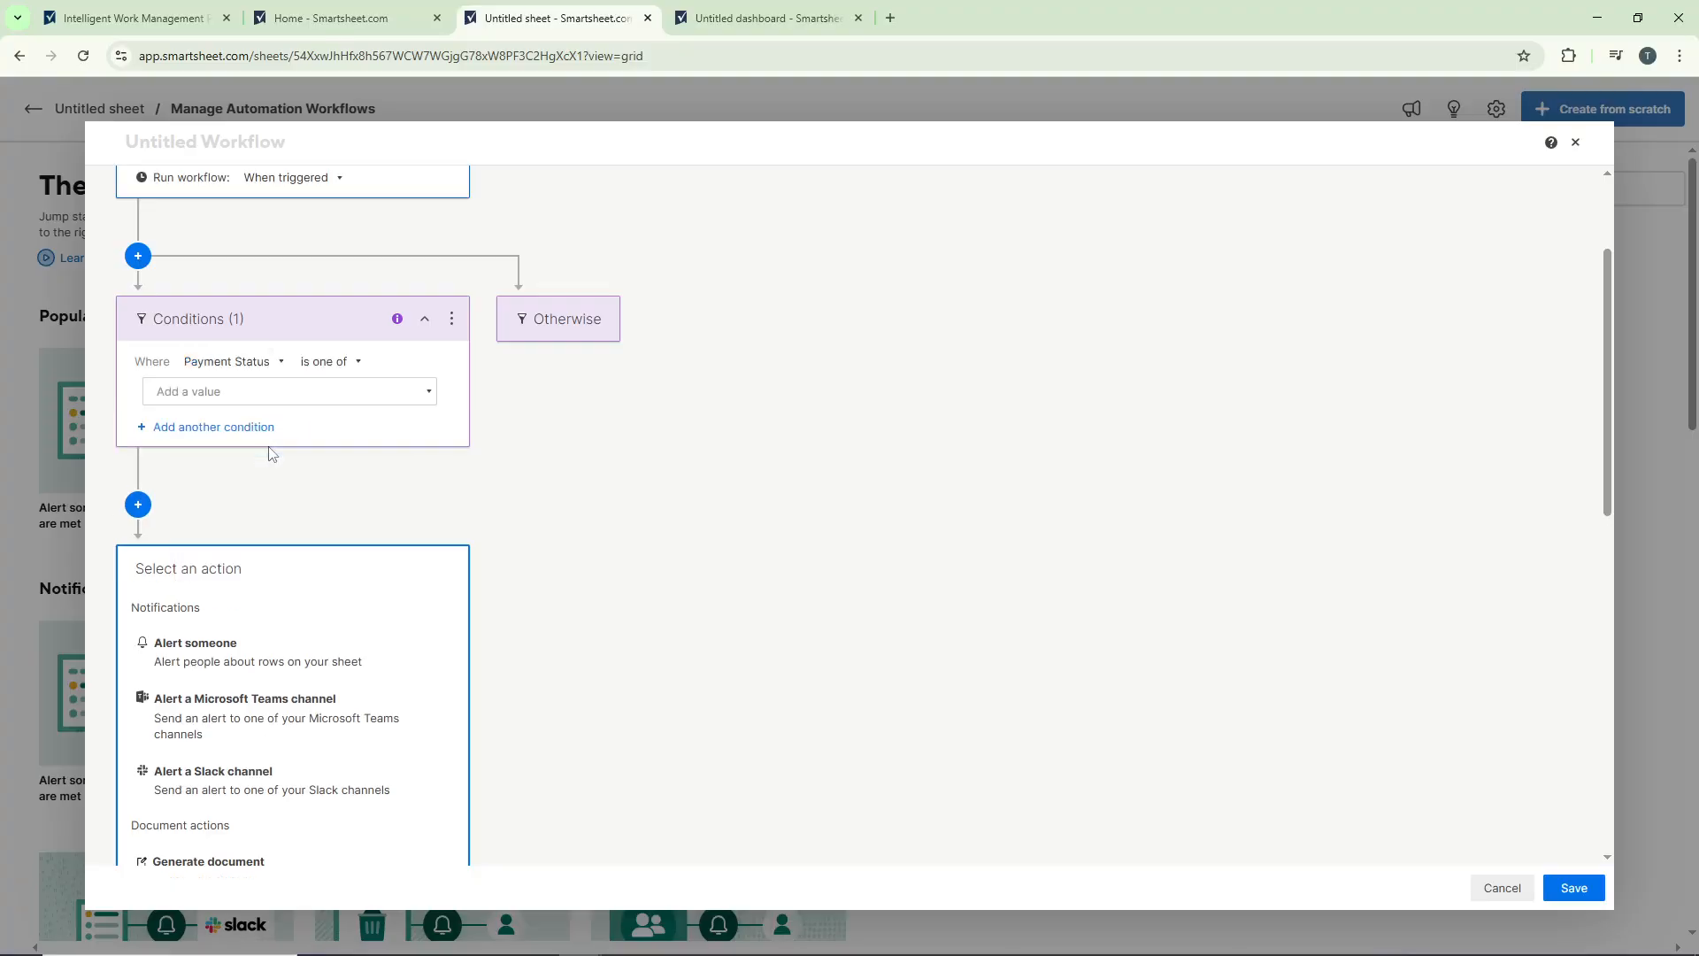
pyautogui.click(336, 364)
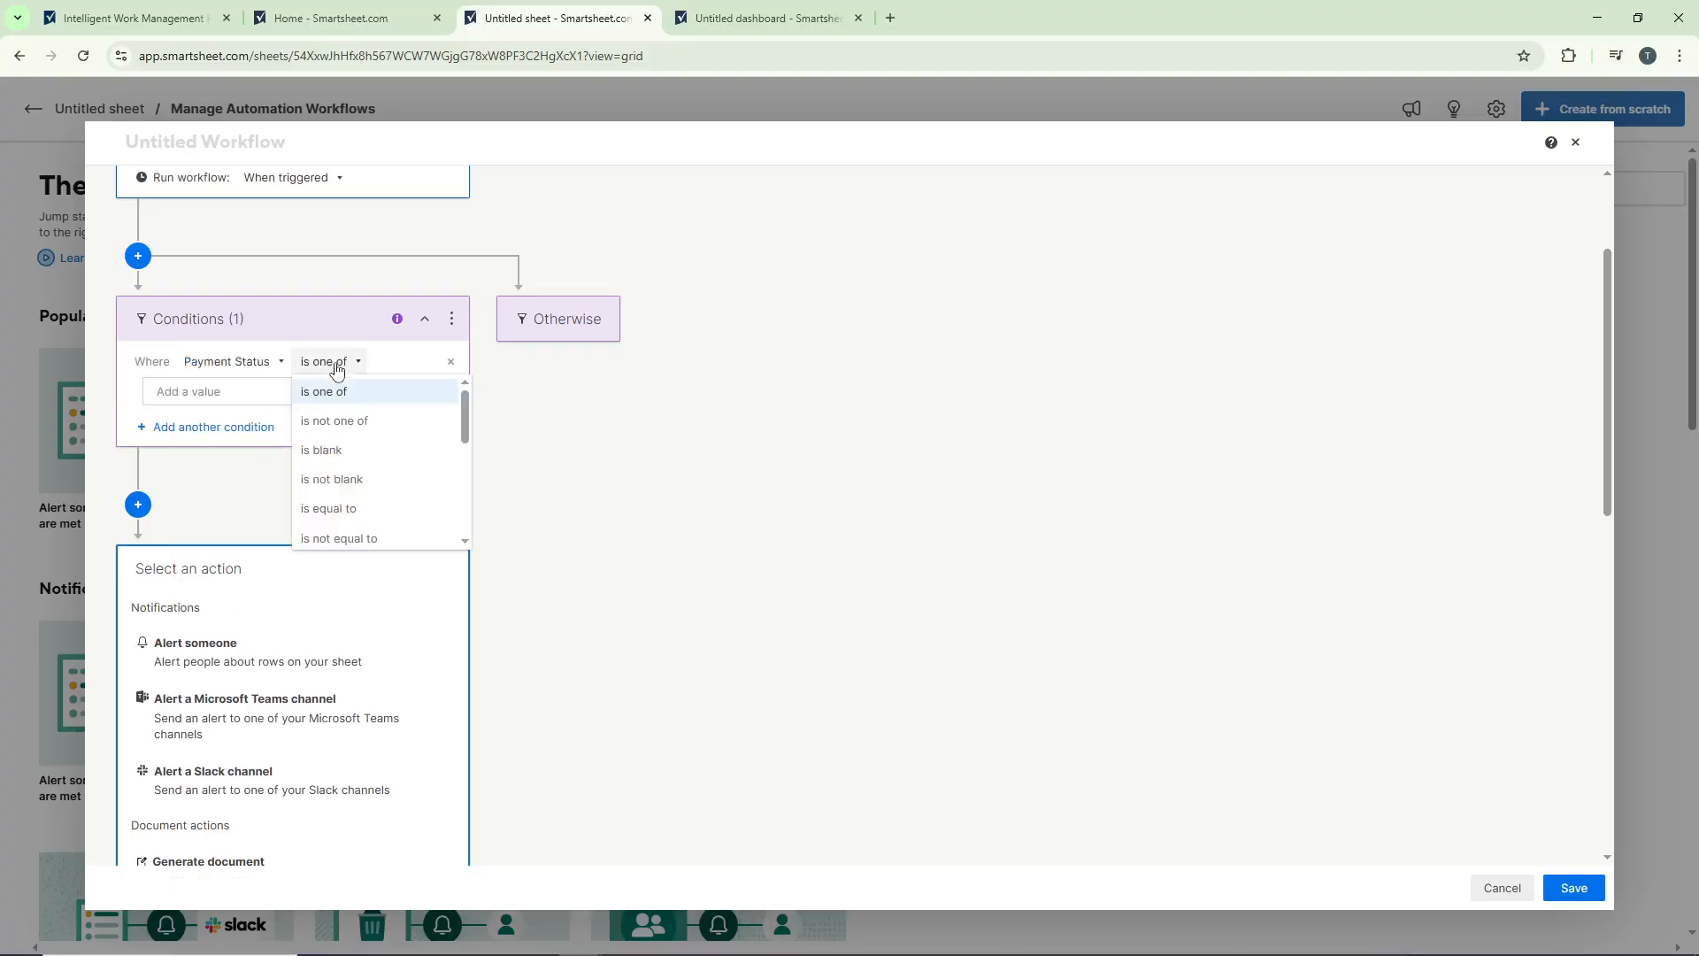
pyautogui.scroll(-2, 385, 447)
pyautogui.click(352, 415)
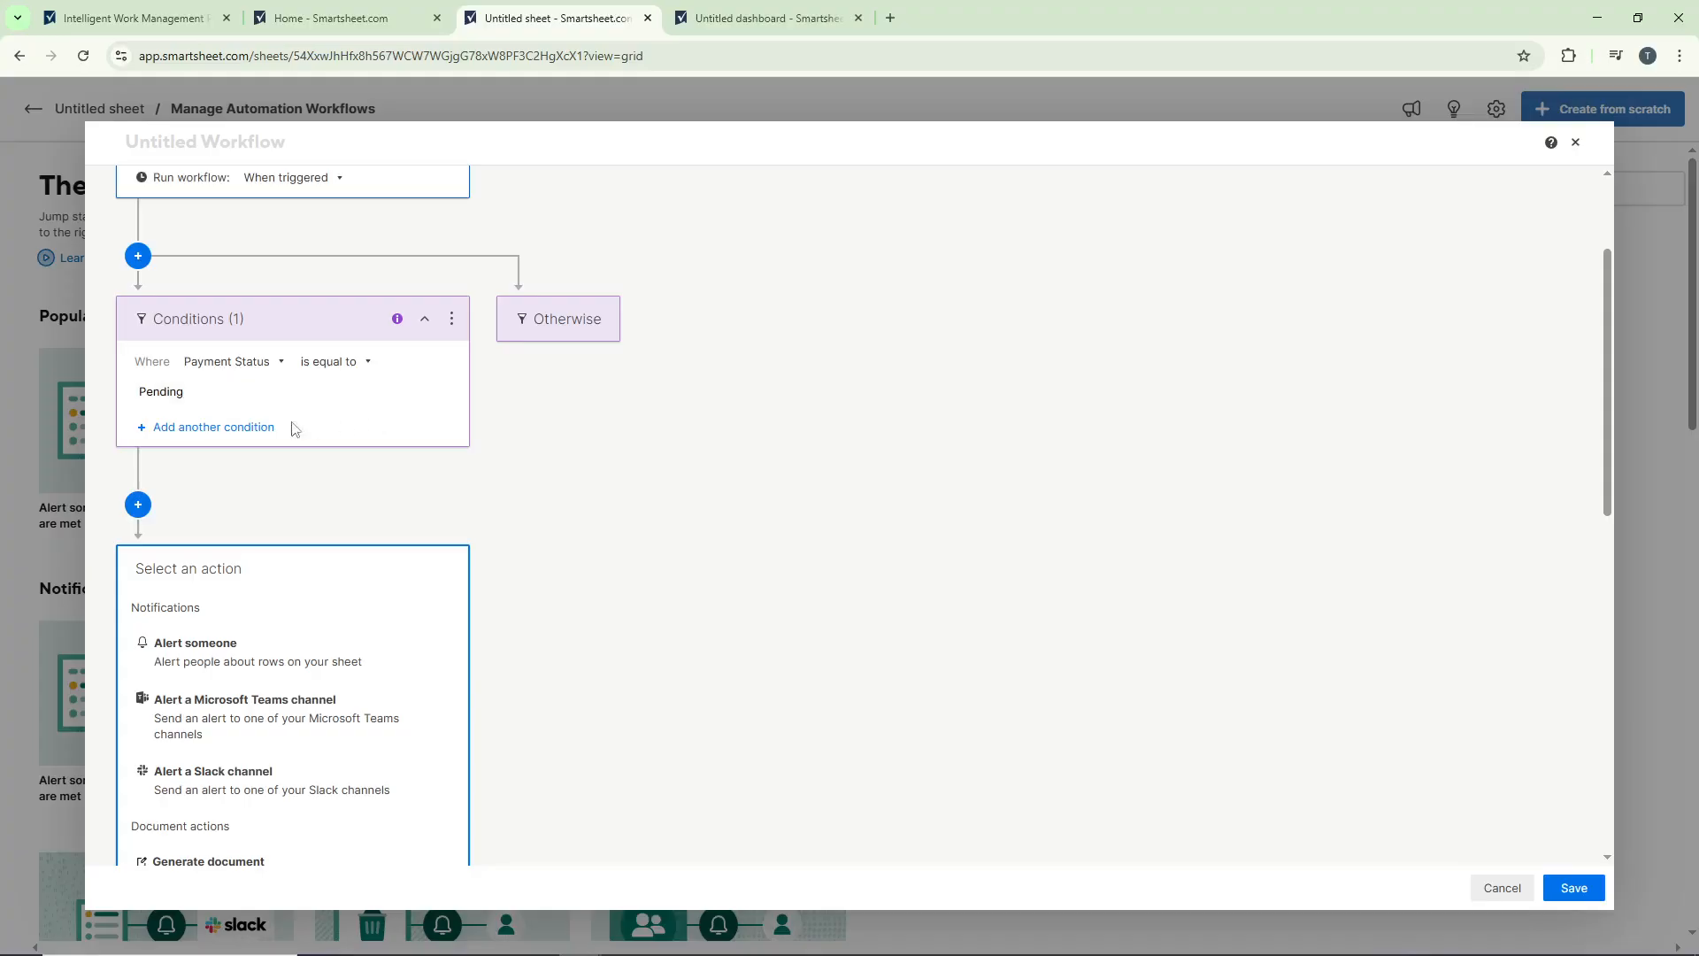
# Step: Add a second workflow condition requiring that Due Date is in the next (days) 3
pyautogui.click(260, 429)
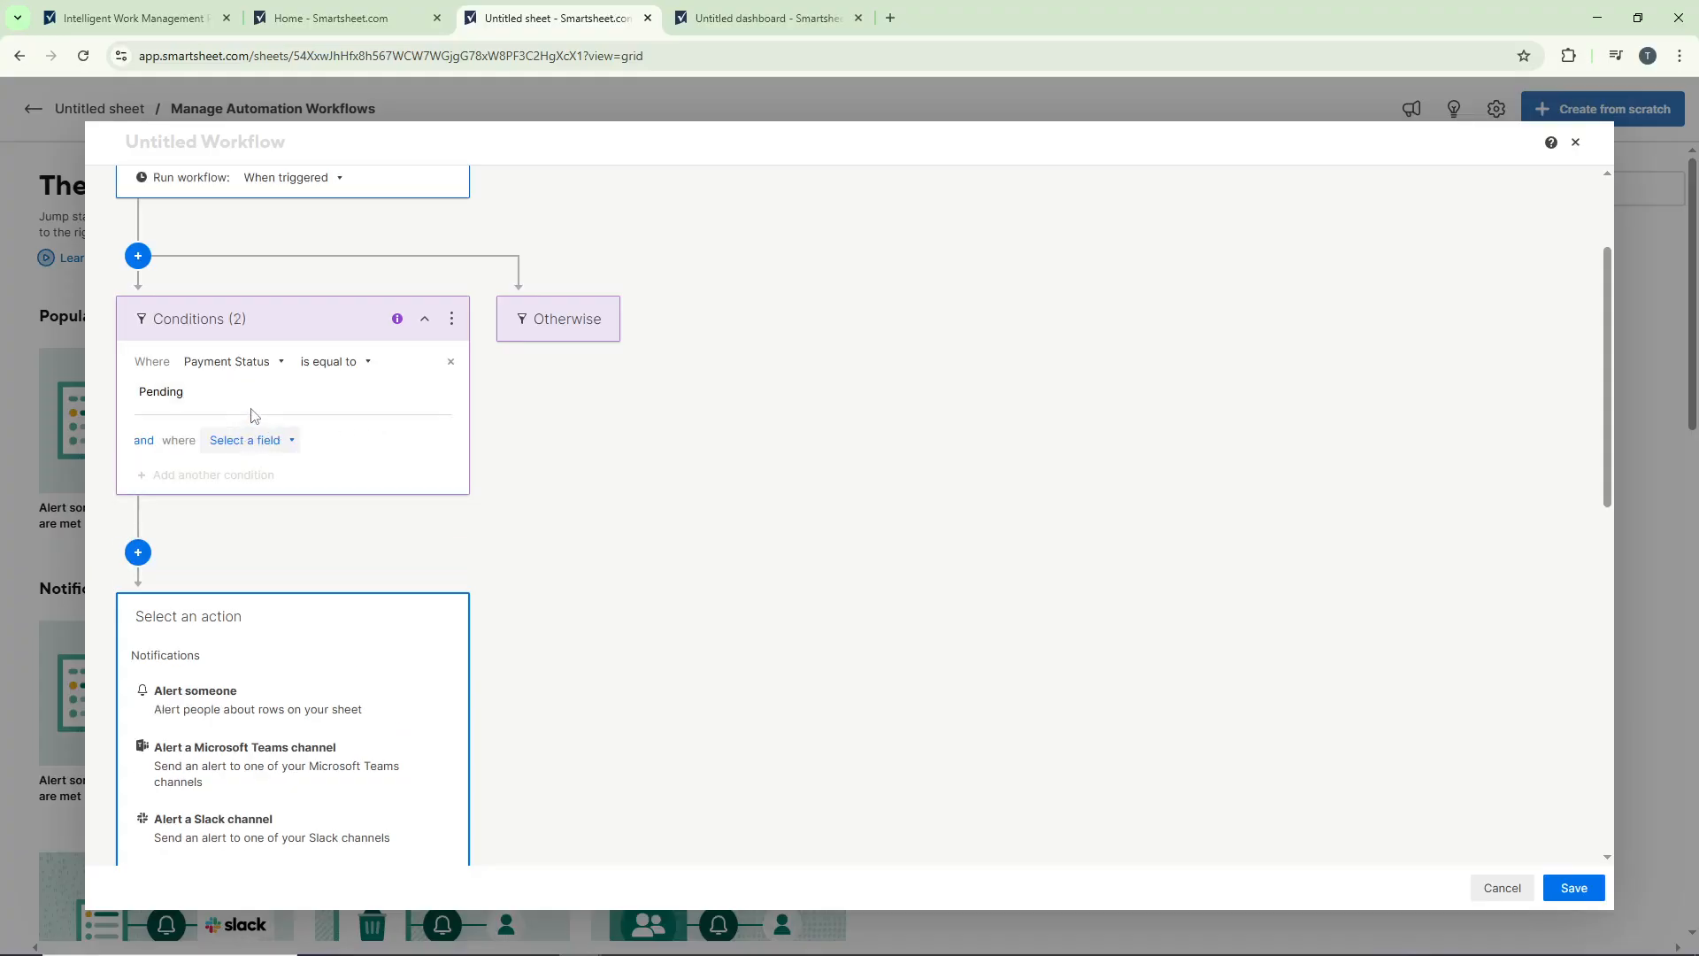
pyautogui.click(229, 447)
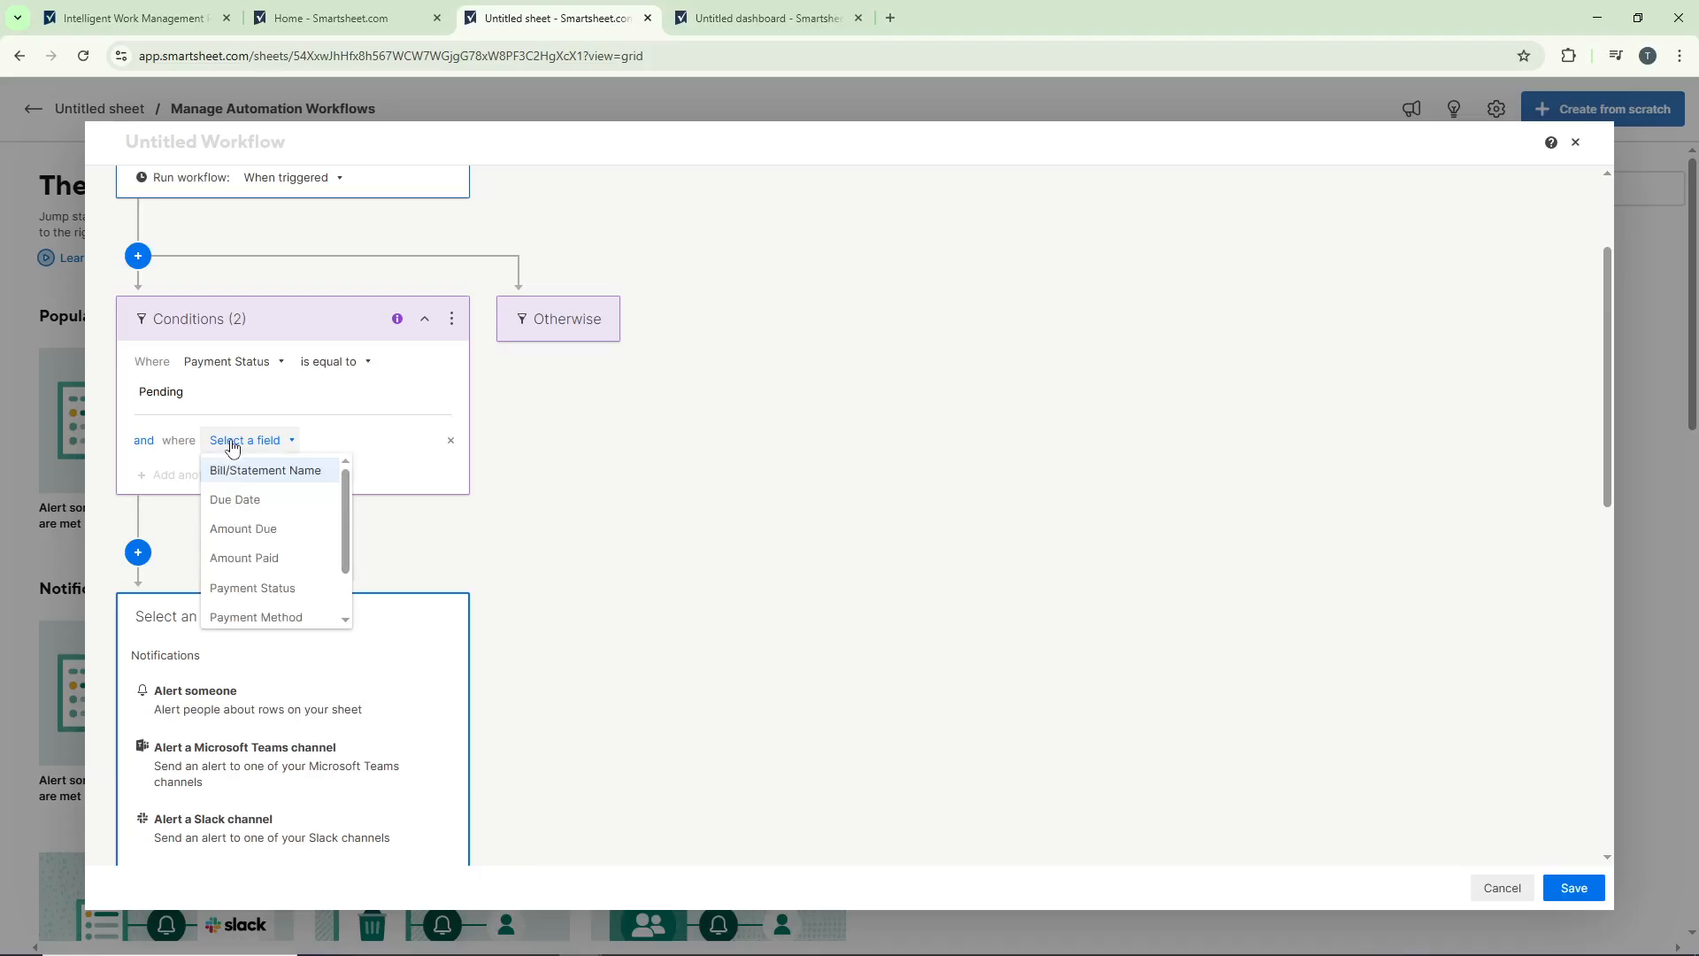
pyautogui.click(292, 499)
pyautogui.click(334, 442)
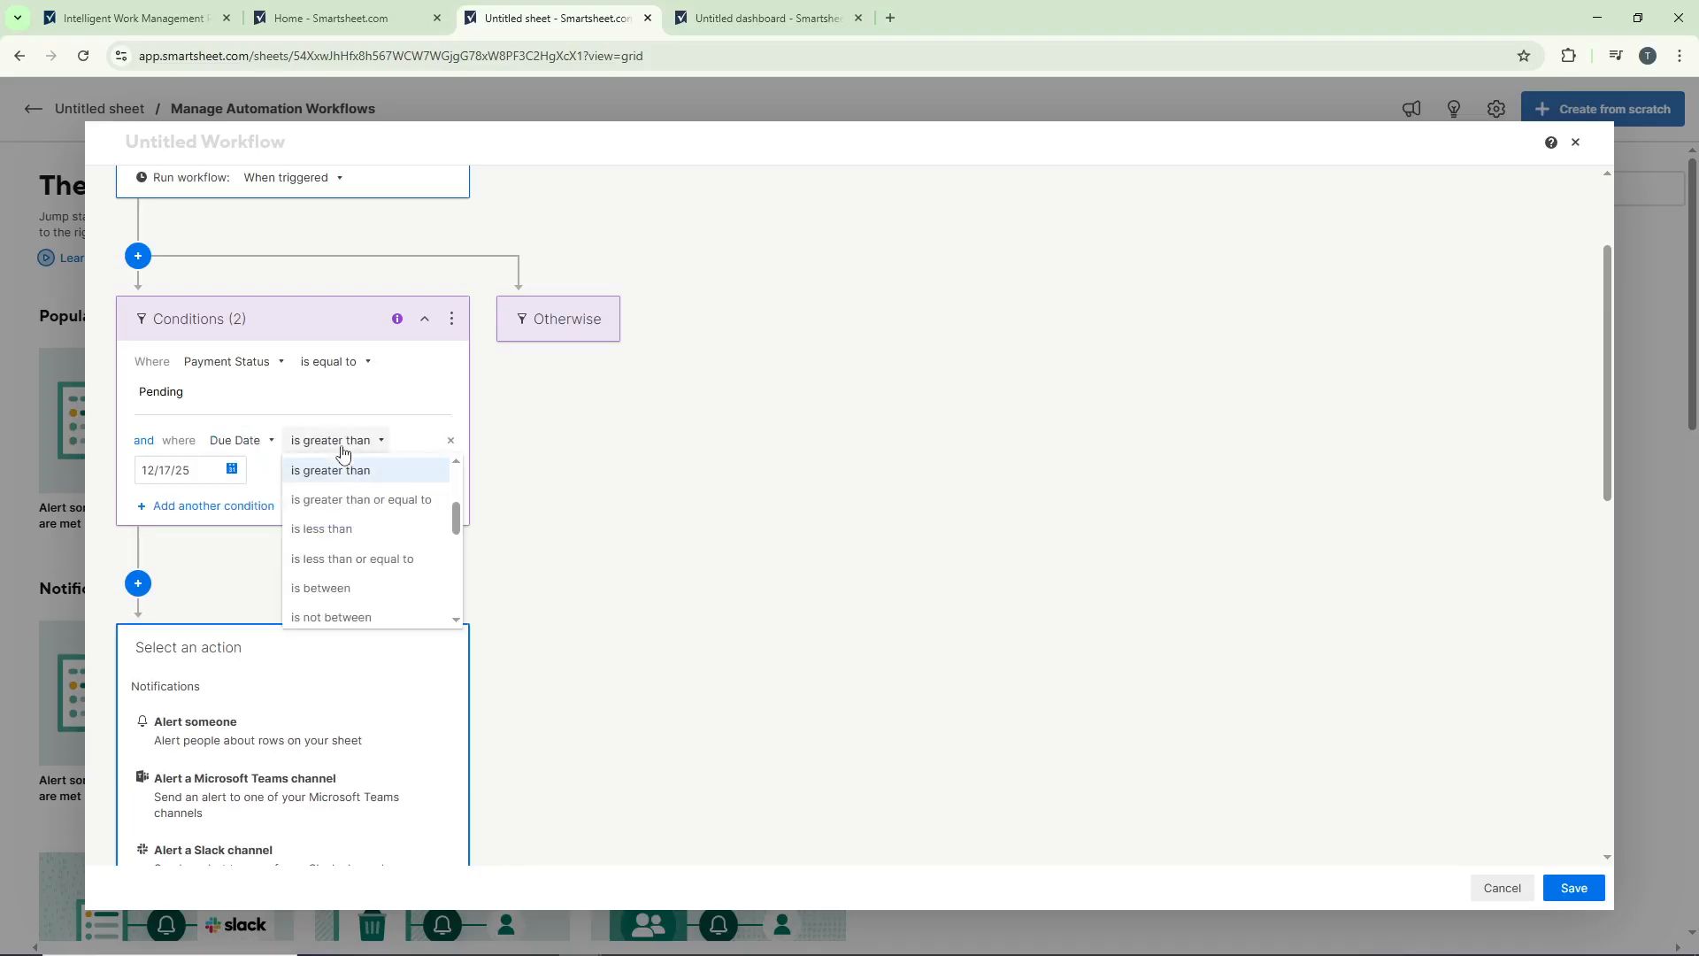
pyautogui.scroll(-1, 382, 540)
pyautogui.scroll(-3, 389, 545)
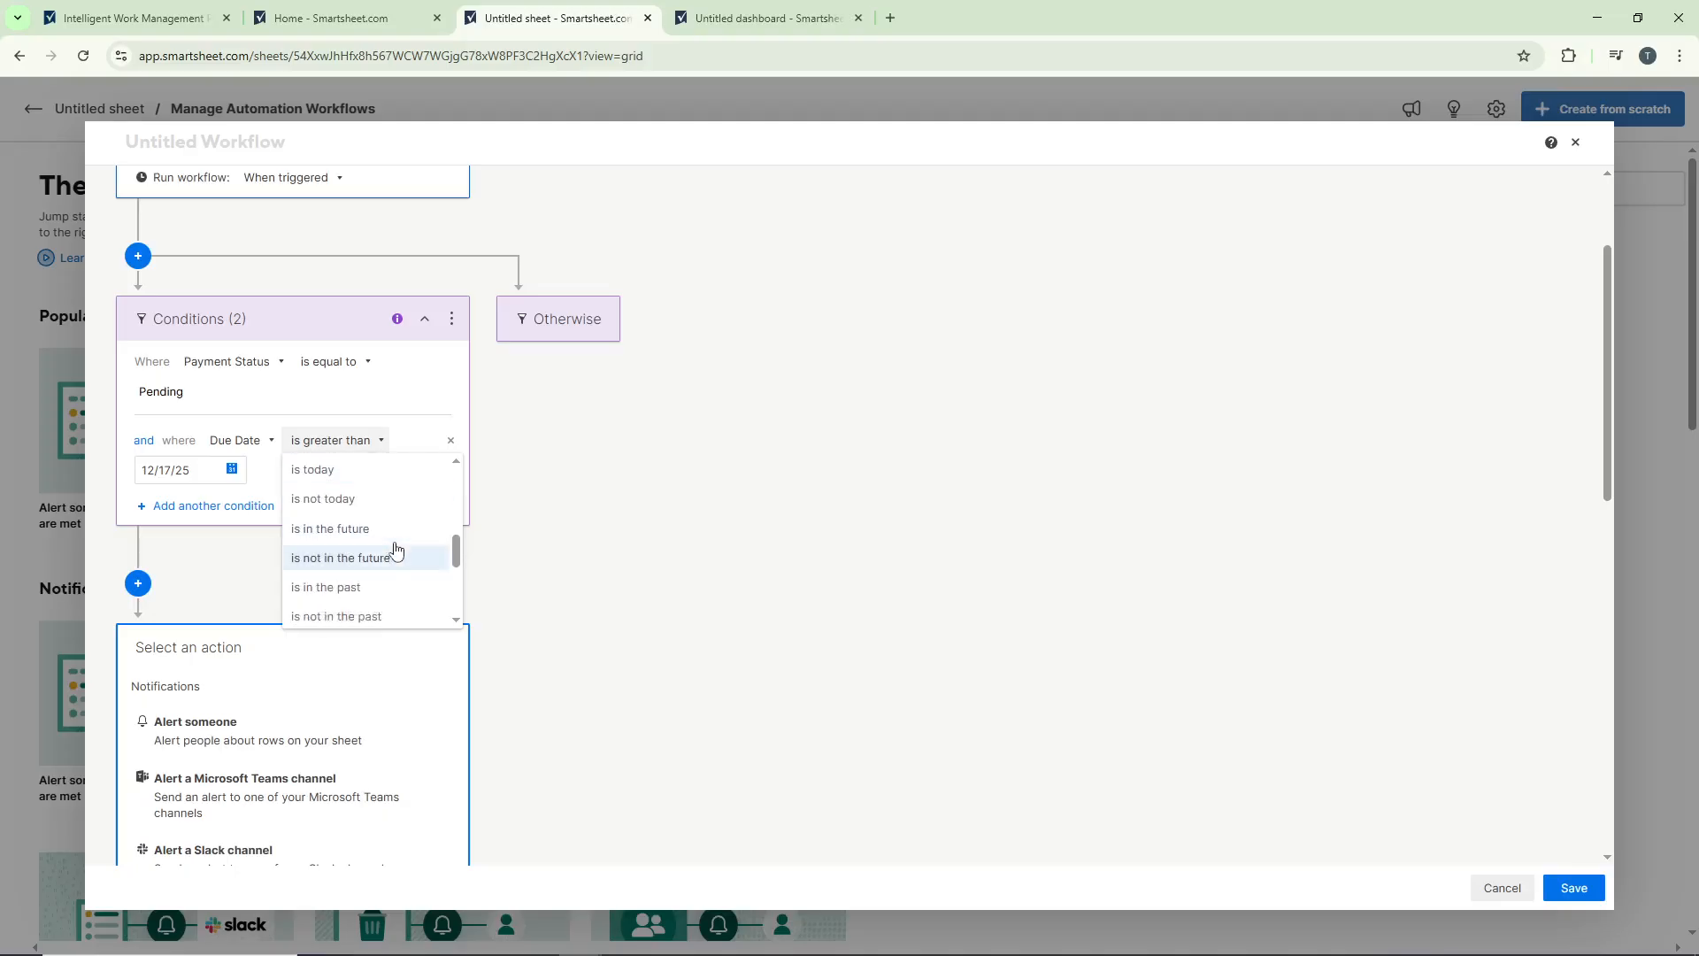
pyautogui.click(354, 559)
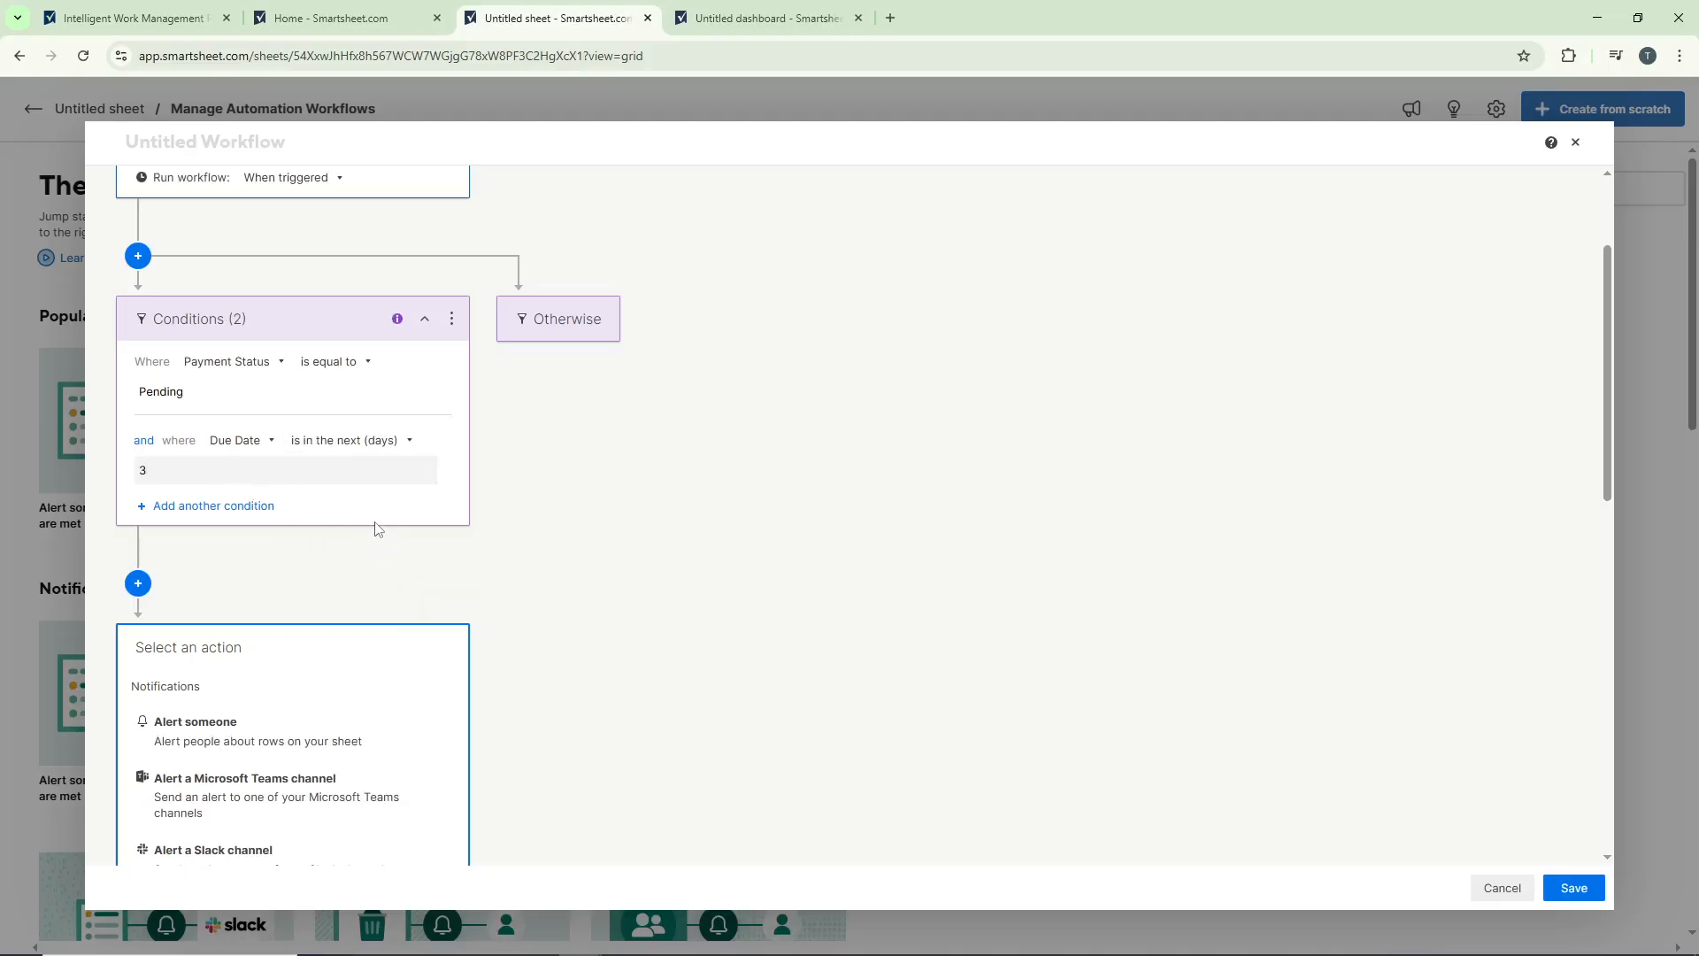
pyautogui.click(431, 526)
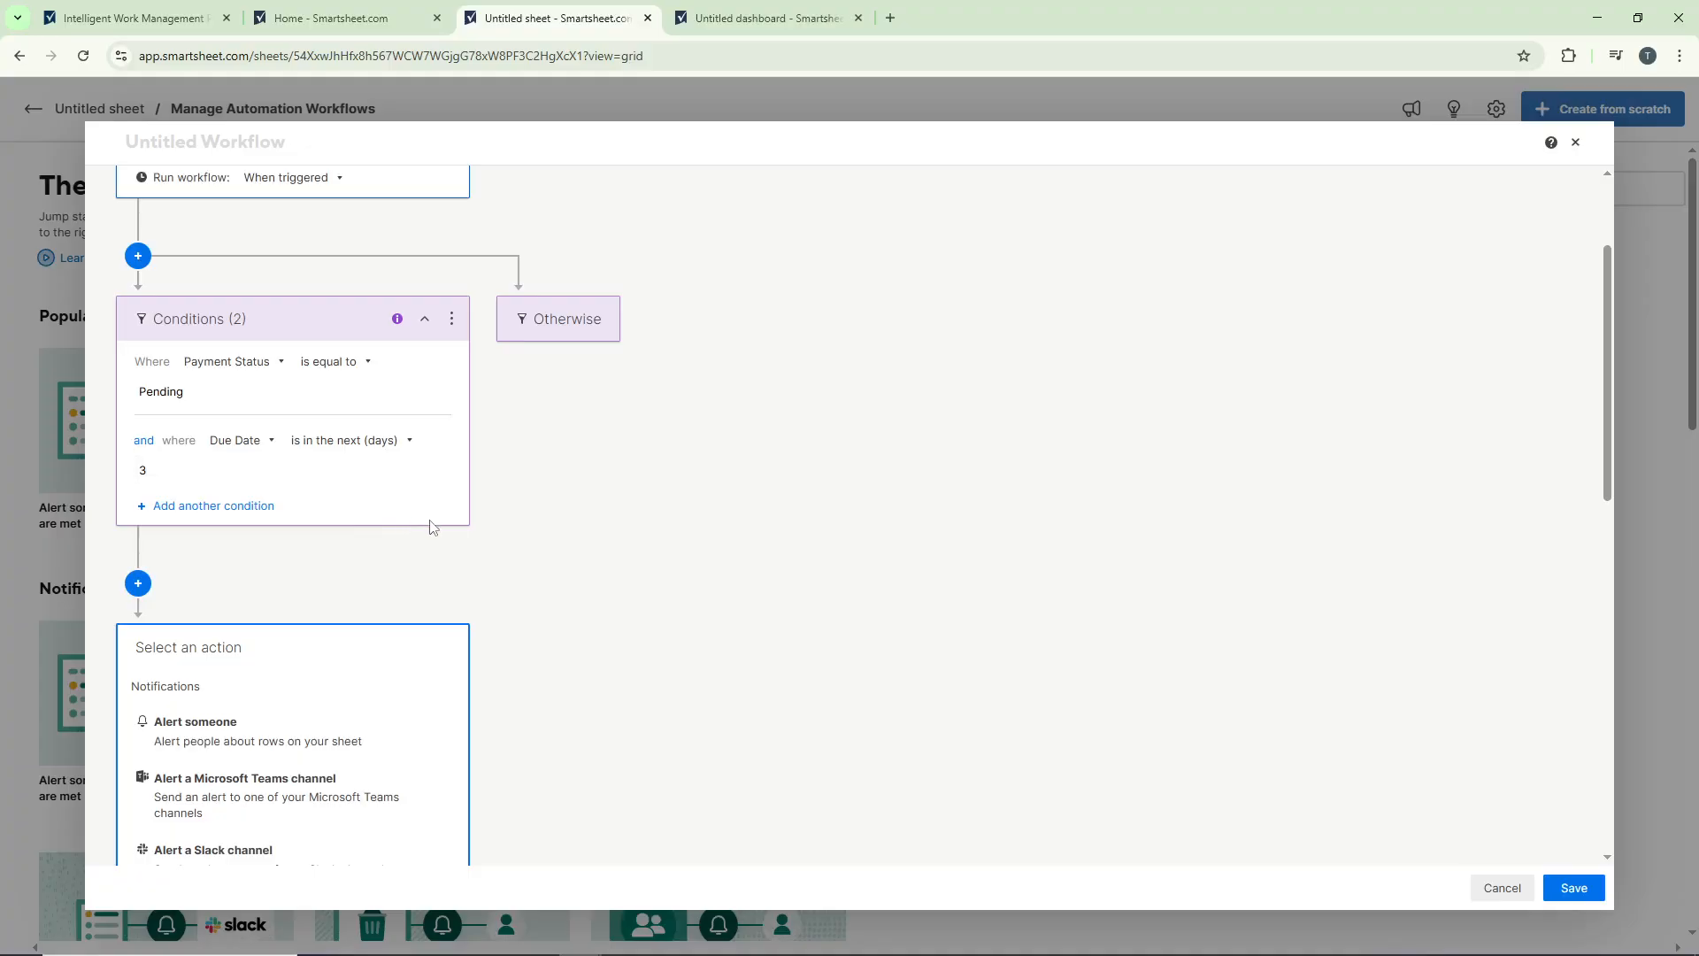
# Step: Add an Alert someone action sent to specific people, with the account owner as recipient, and save the workflow
pyautogui.scroll(-1, 394, 529)
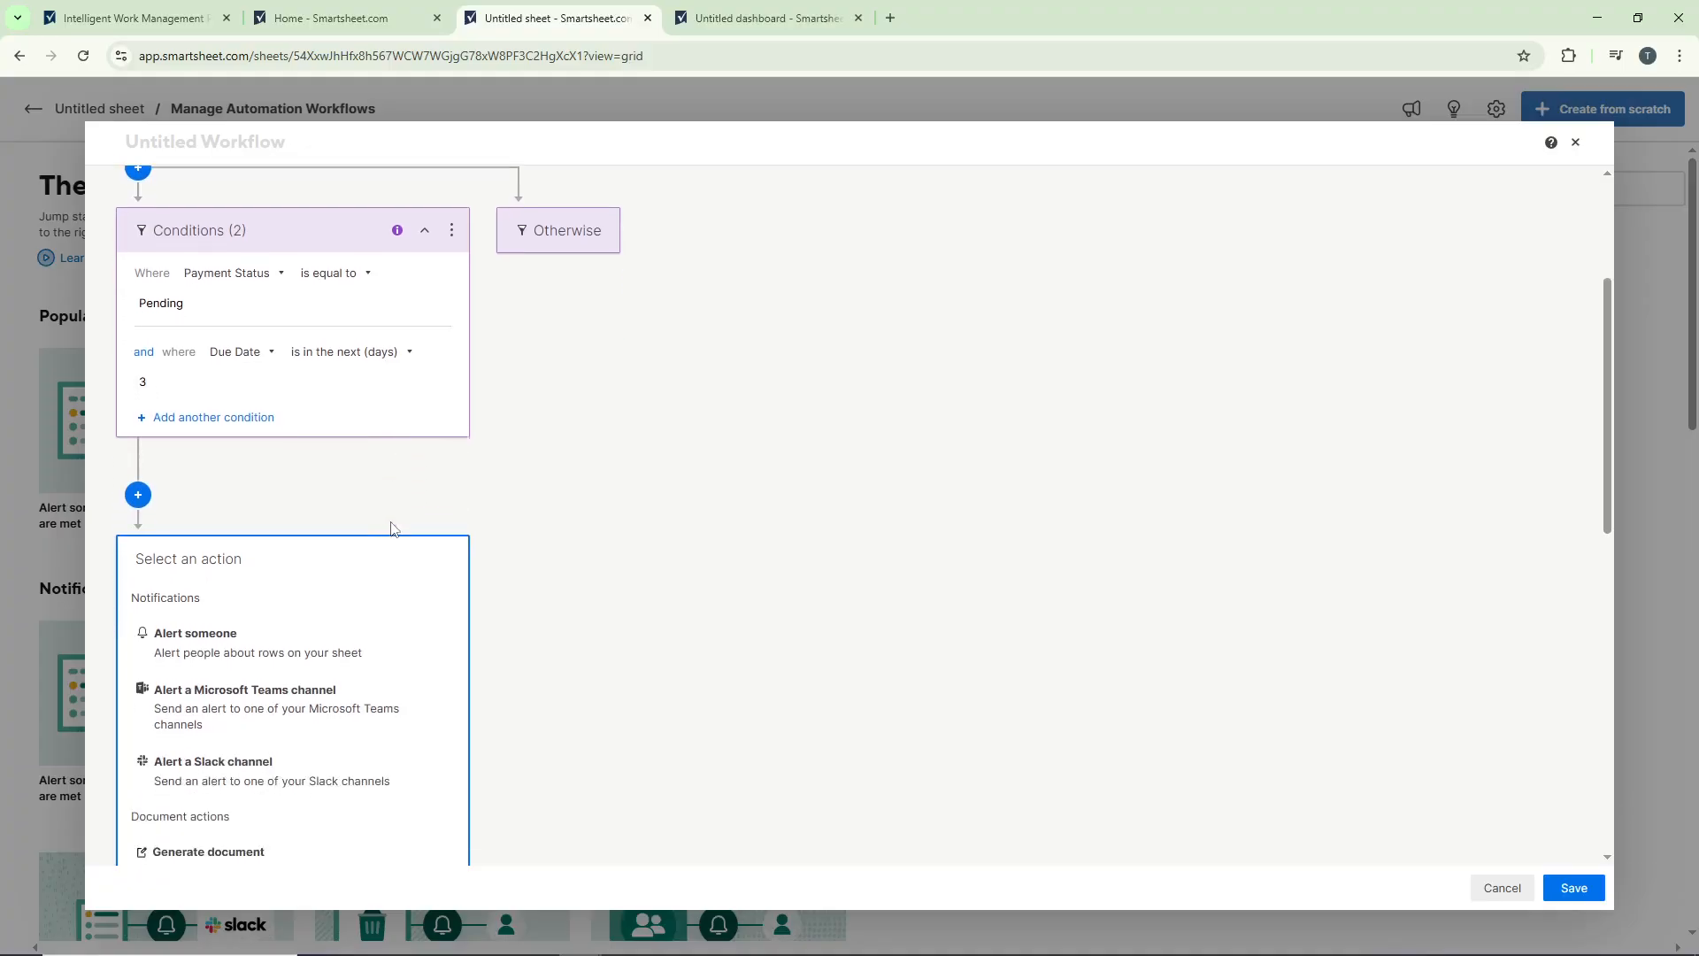
pyautogui.click(268, 653)
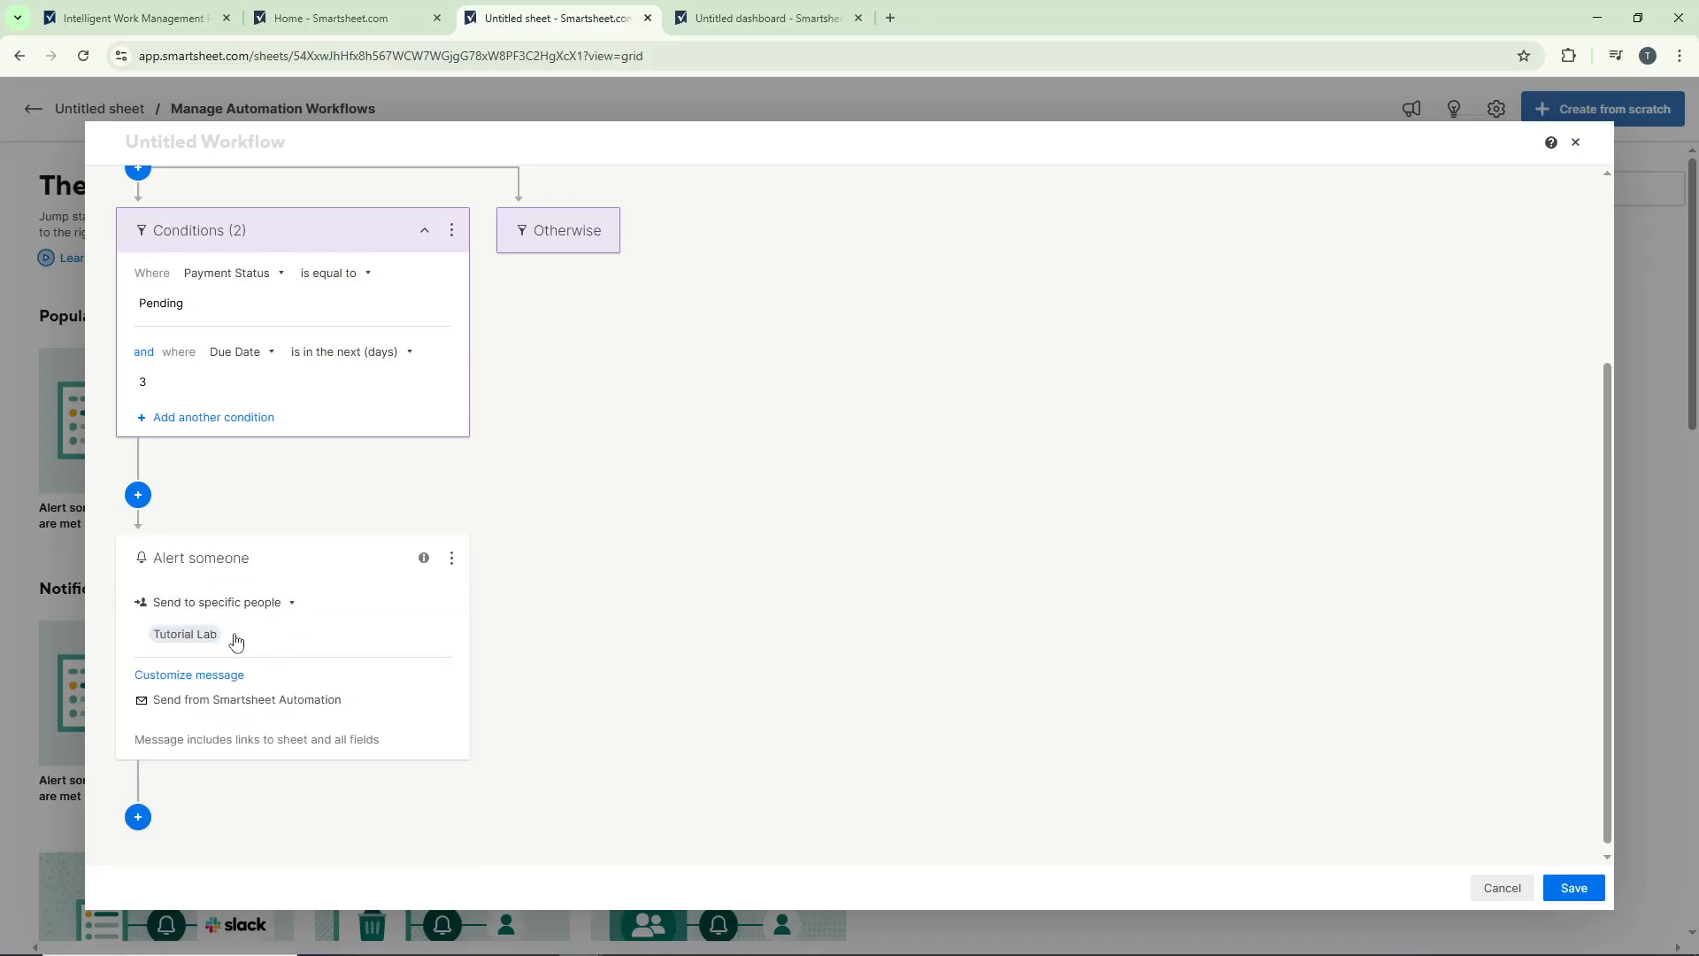
pyautogui.click(295, 637)
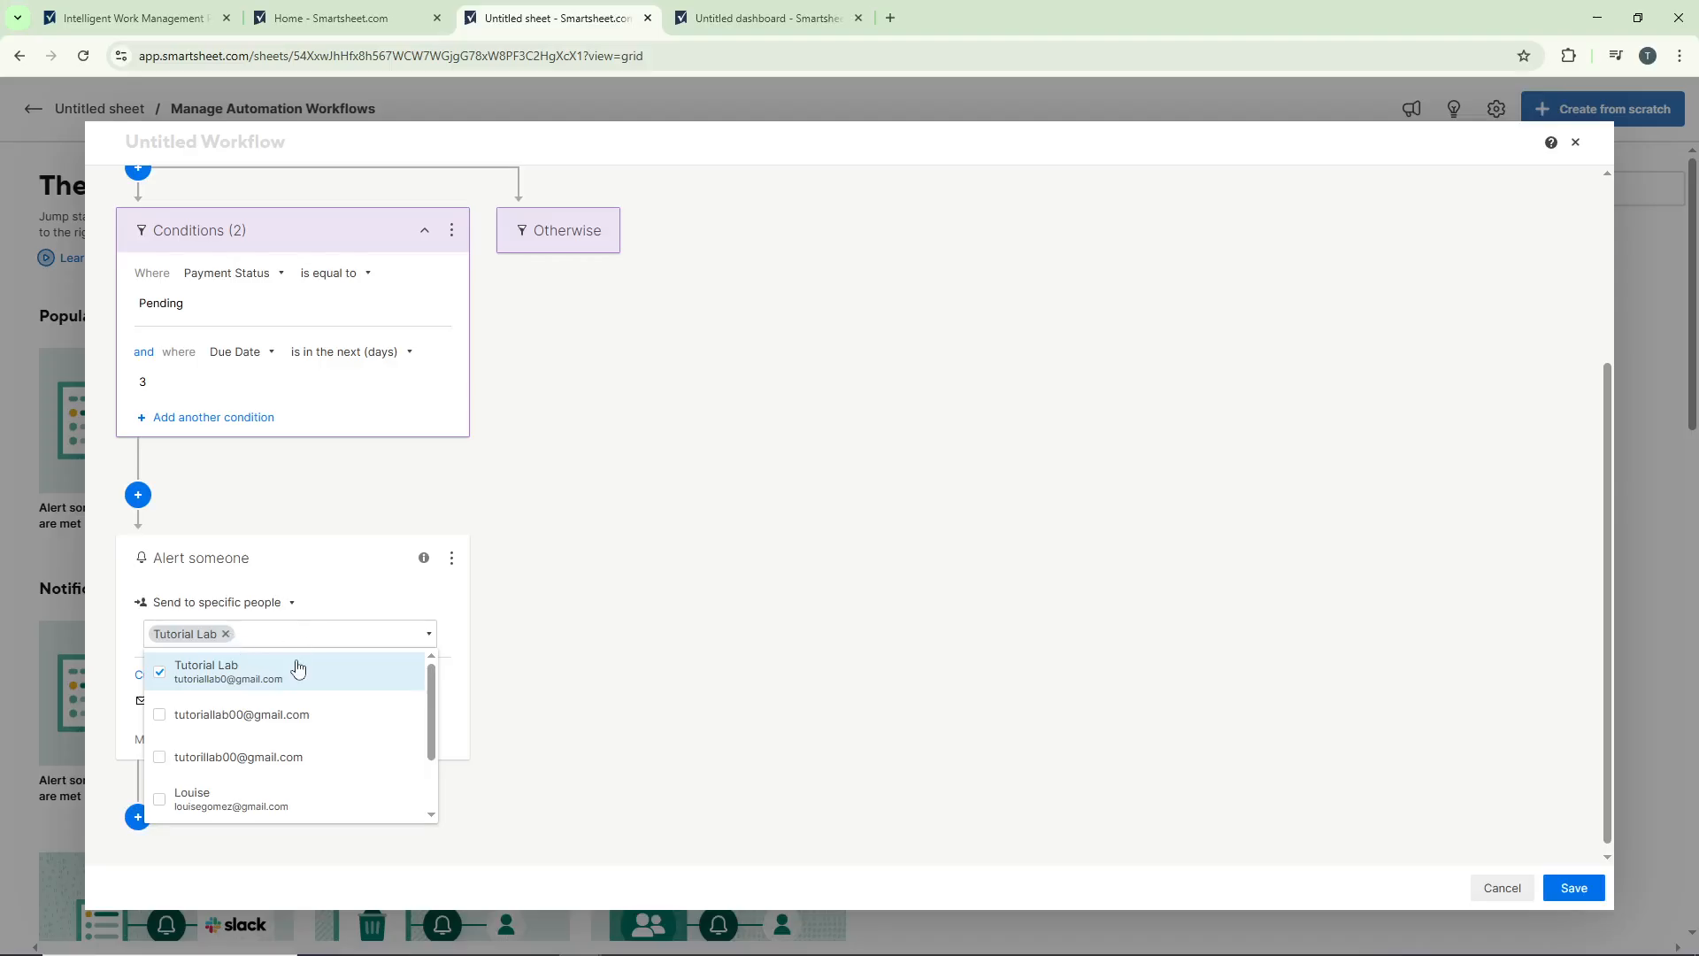
pyautogui.click(298, 671)
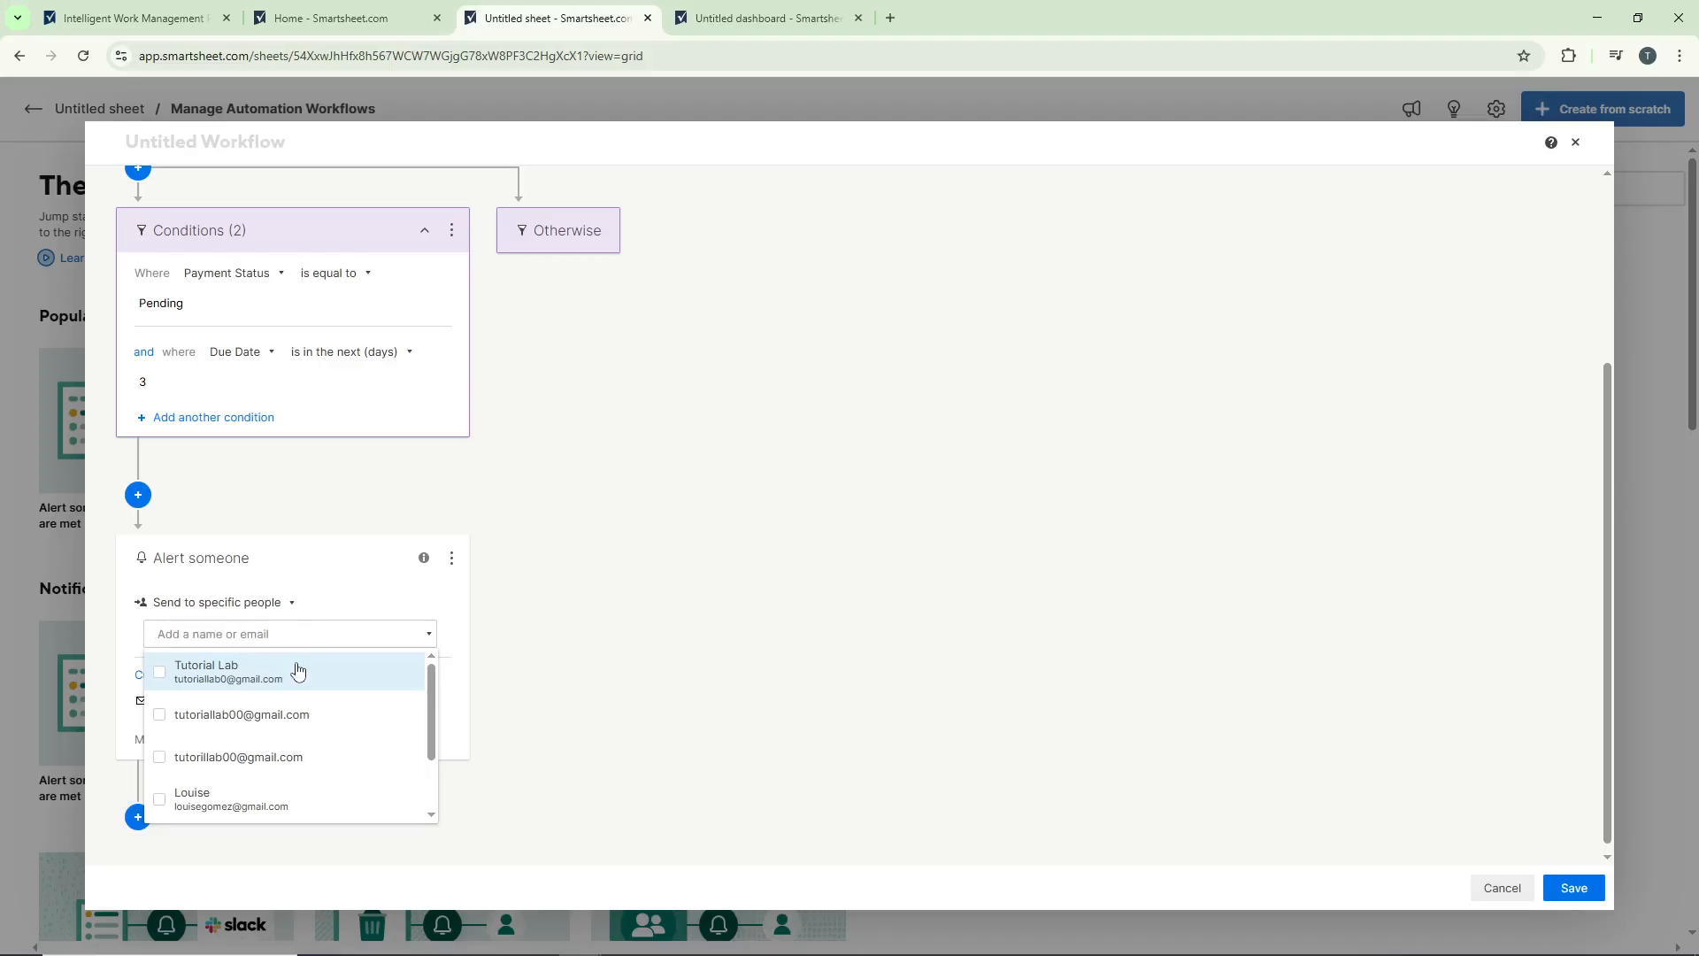
pyautogui.click(297, 671)
pyautogui.click(502, 652)
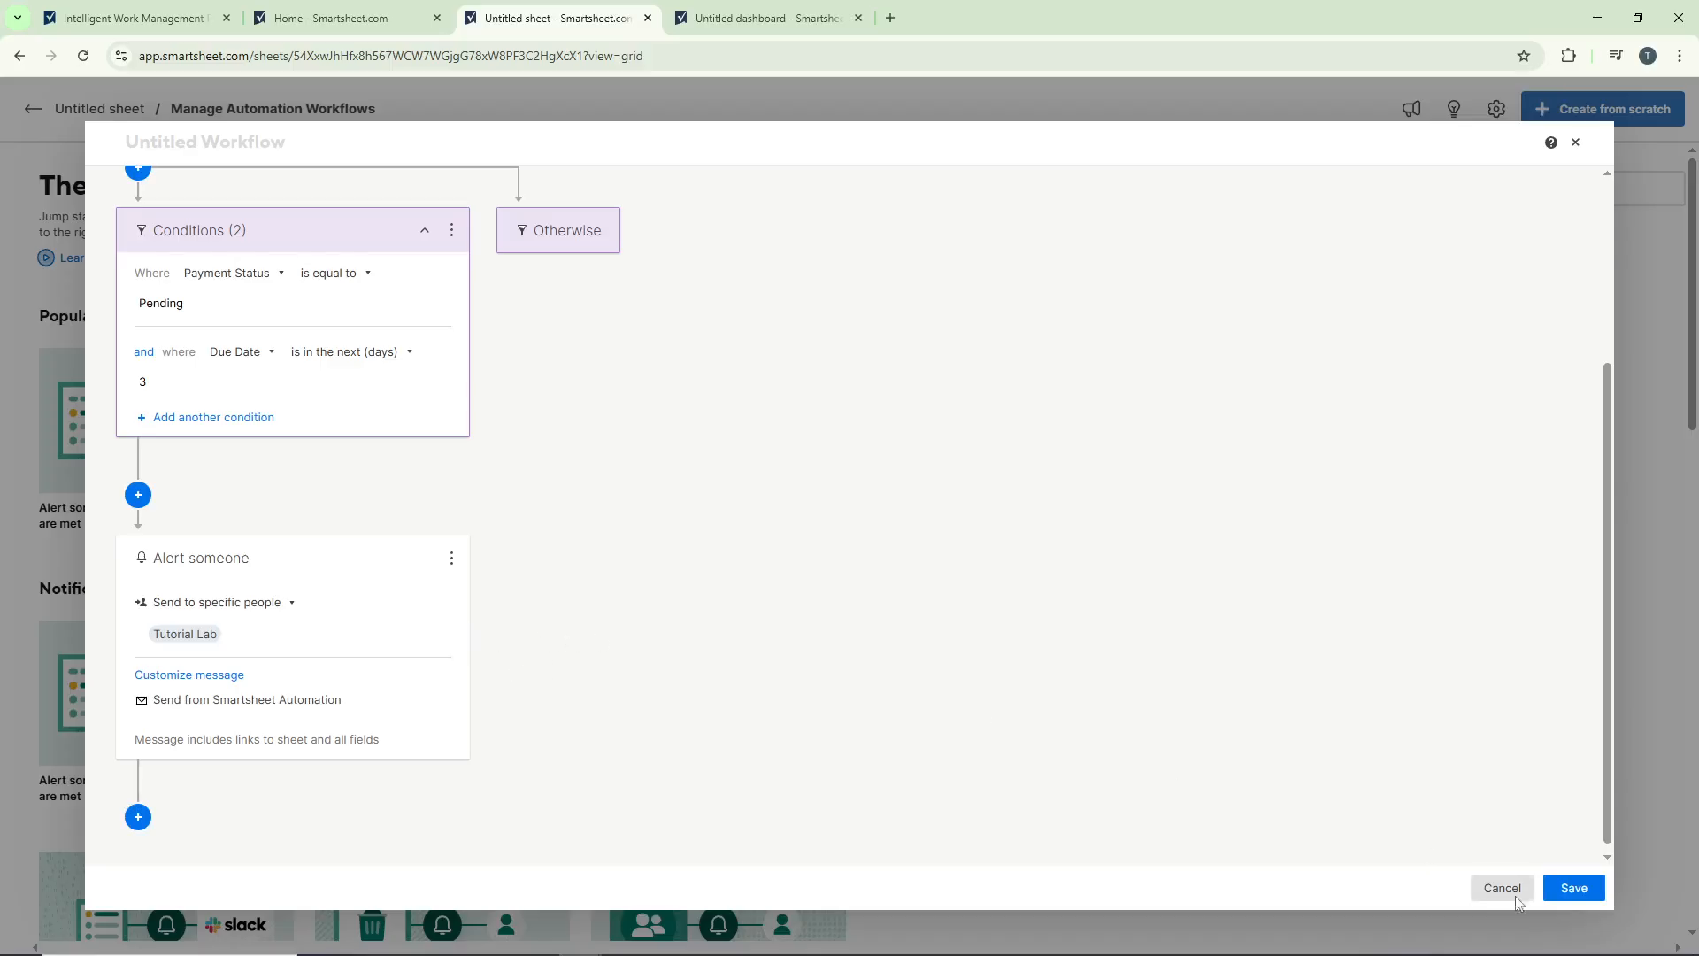
pyautogui.click(1564, 892)
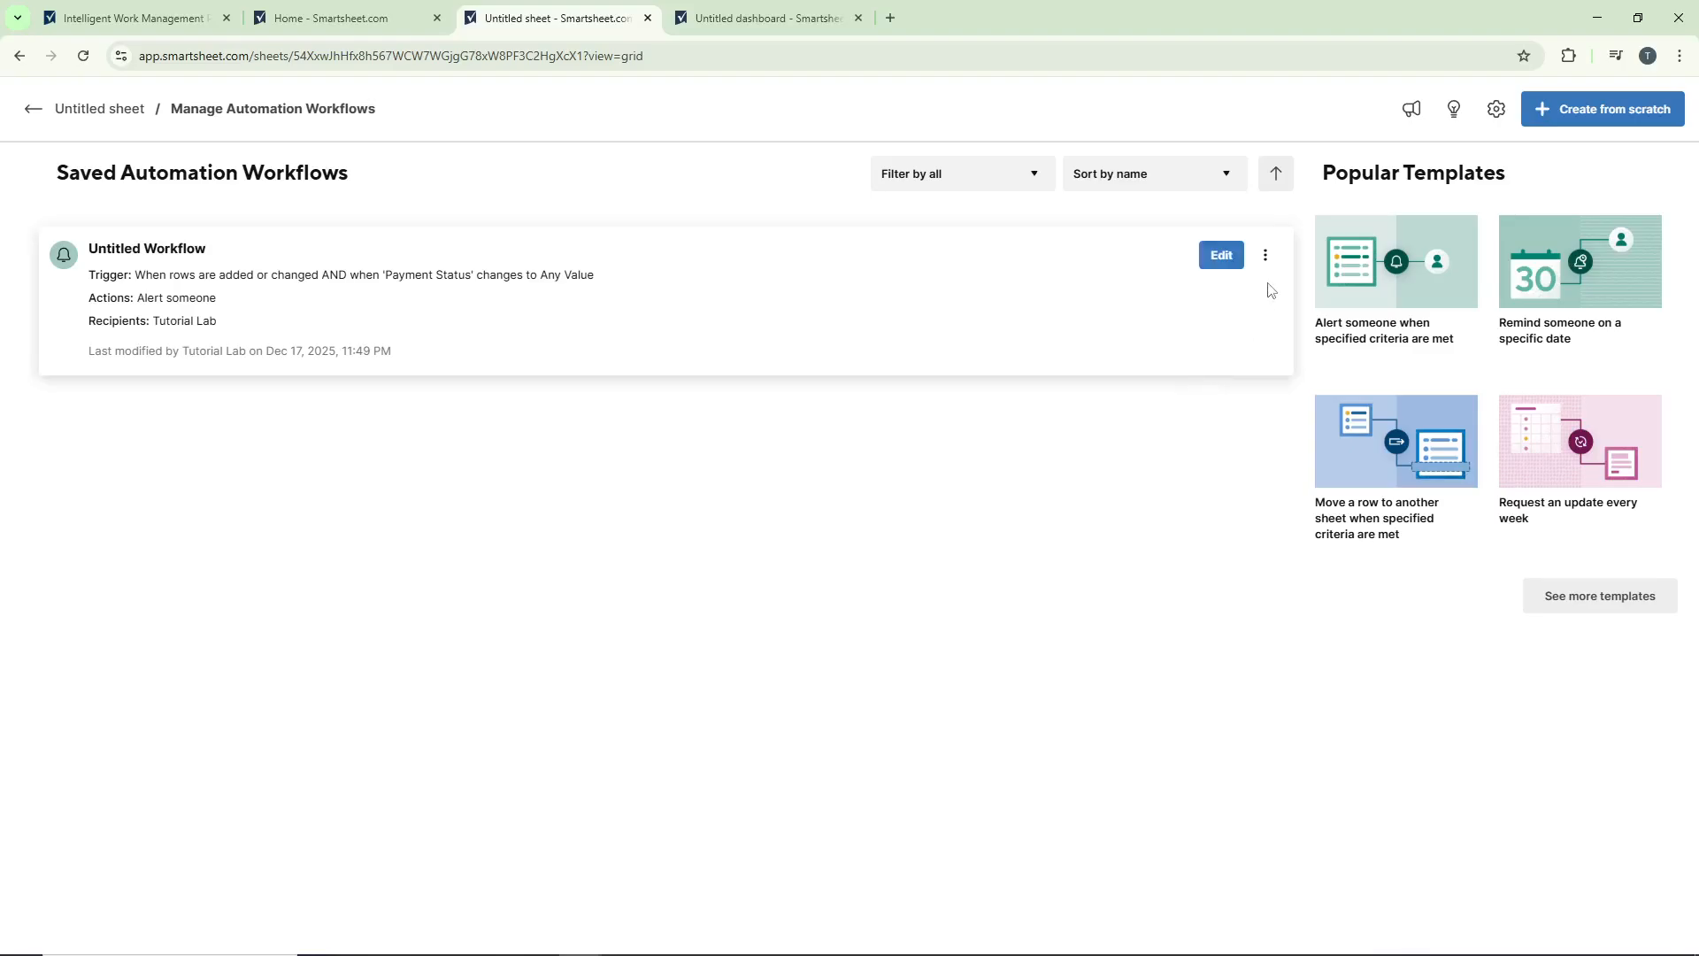
# Step: Review the management options of the saved Untitled Workflow, then return to the sheet's grid
pyautogui.click(1265, 256)
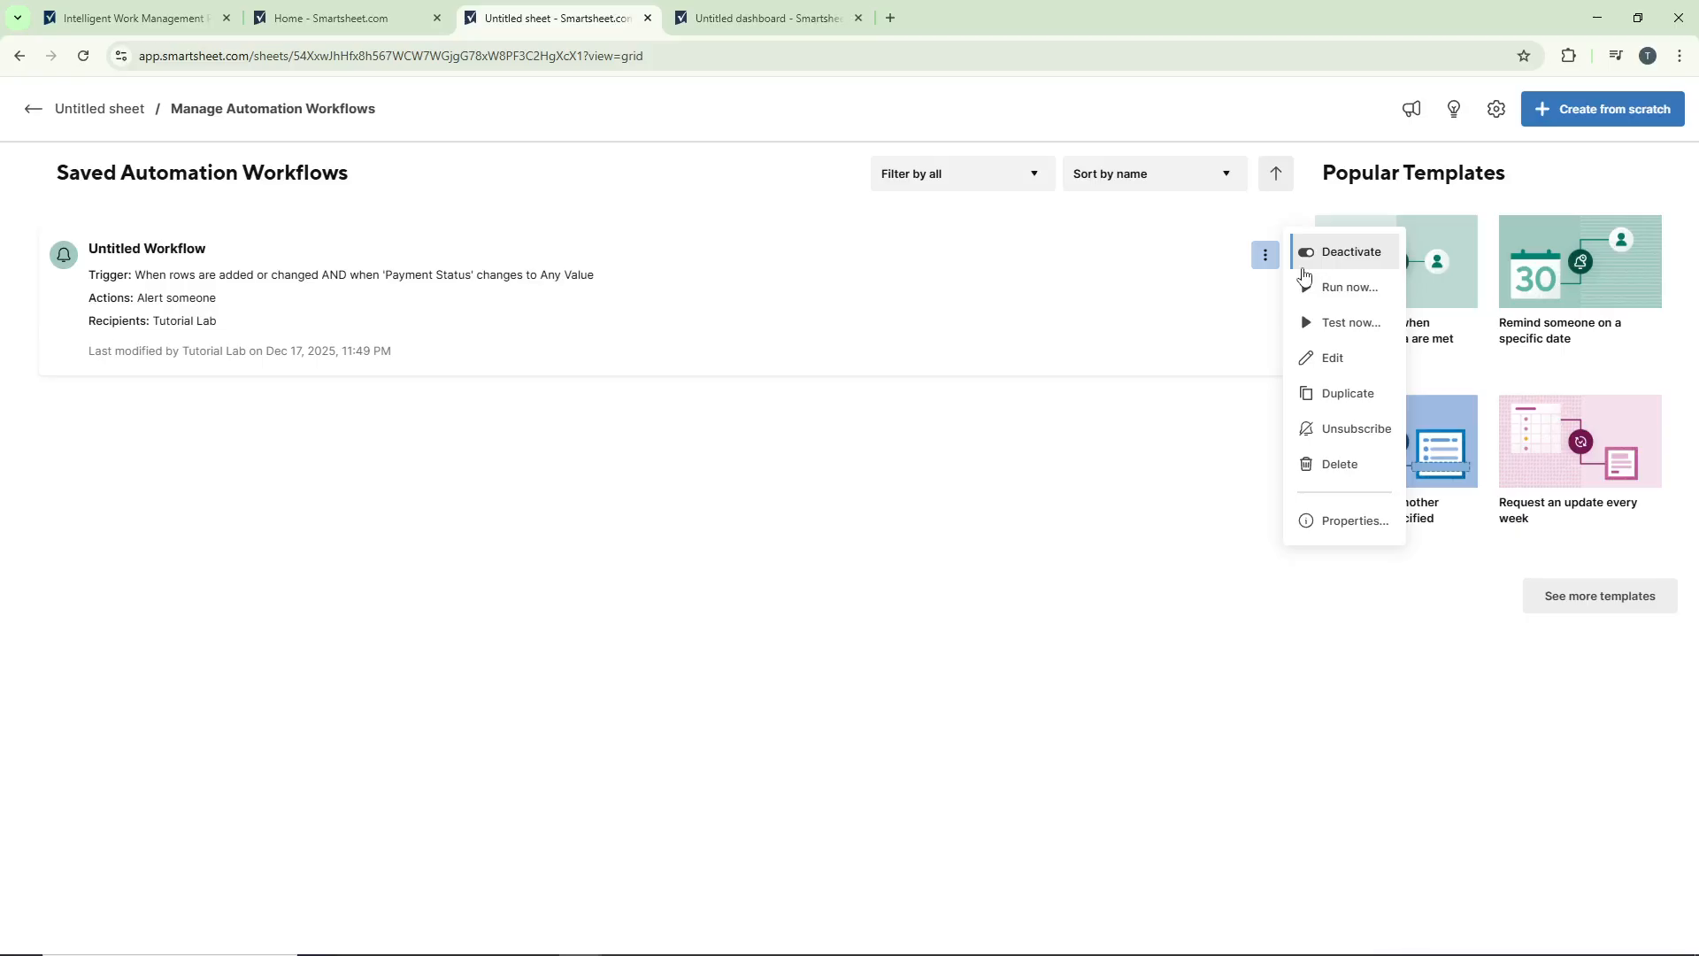
pyautogui.click(749, 215)
pyautogui.click(99, 108)
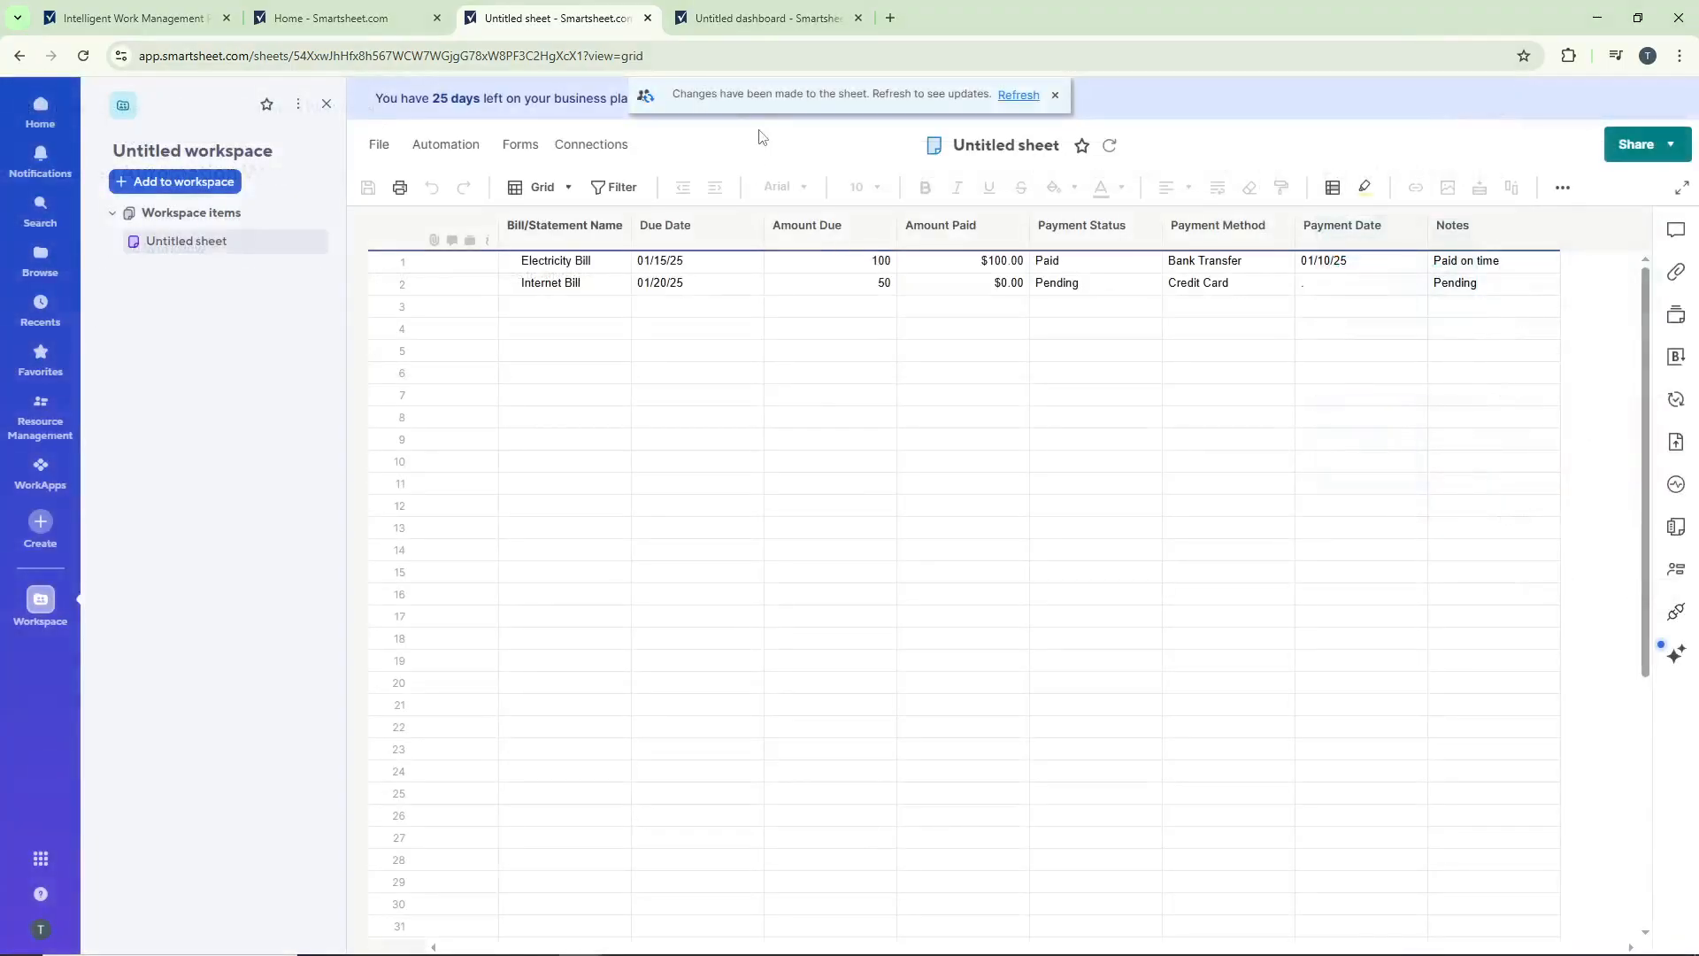
pyautogui.click(808, 332)
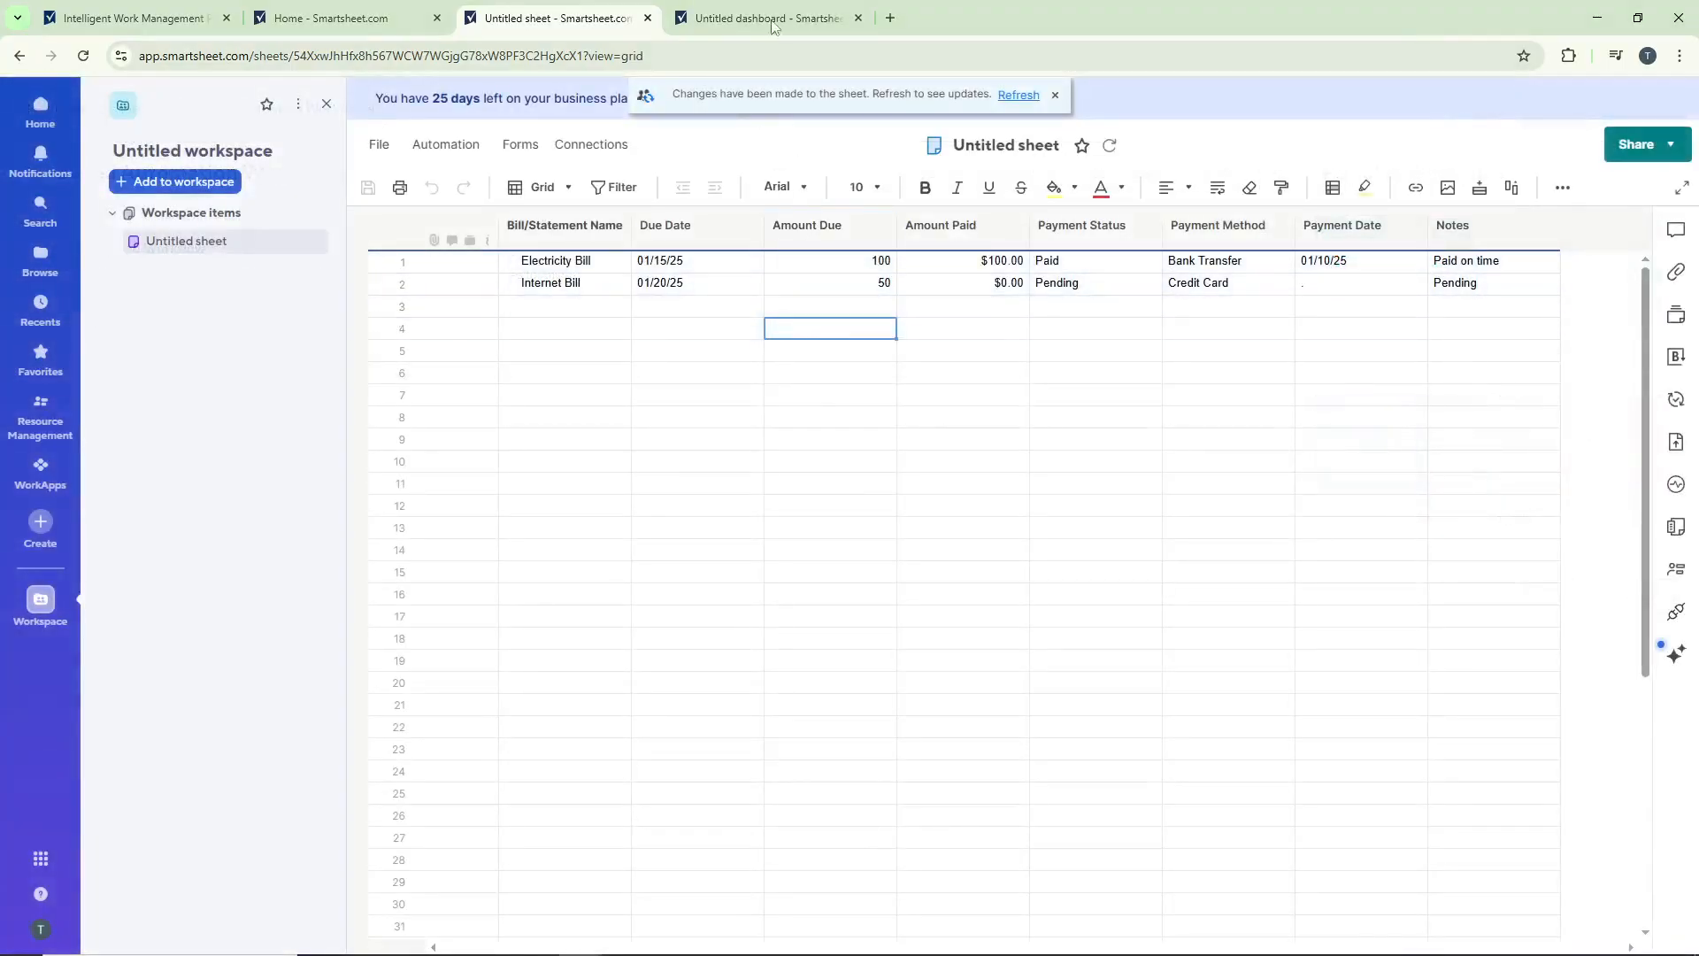
# Step: In the untitled dashboard, show the available widgets and enlarge the Untitled sheet widget to fit all fields of both bills
pyautogui.click(768, 17)
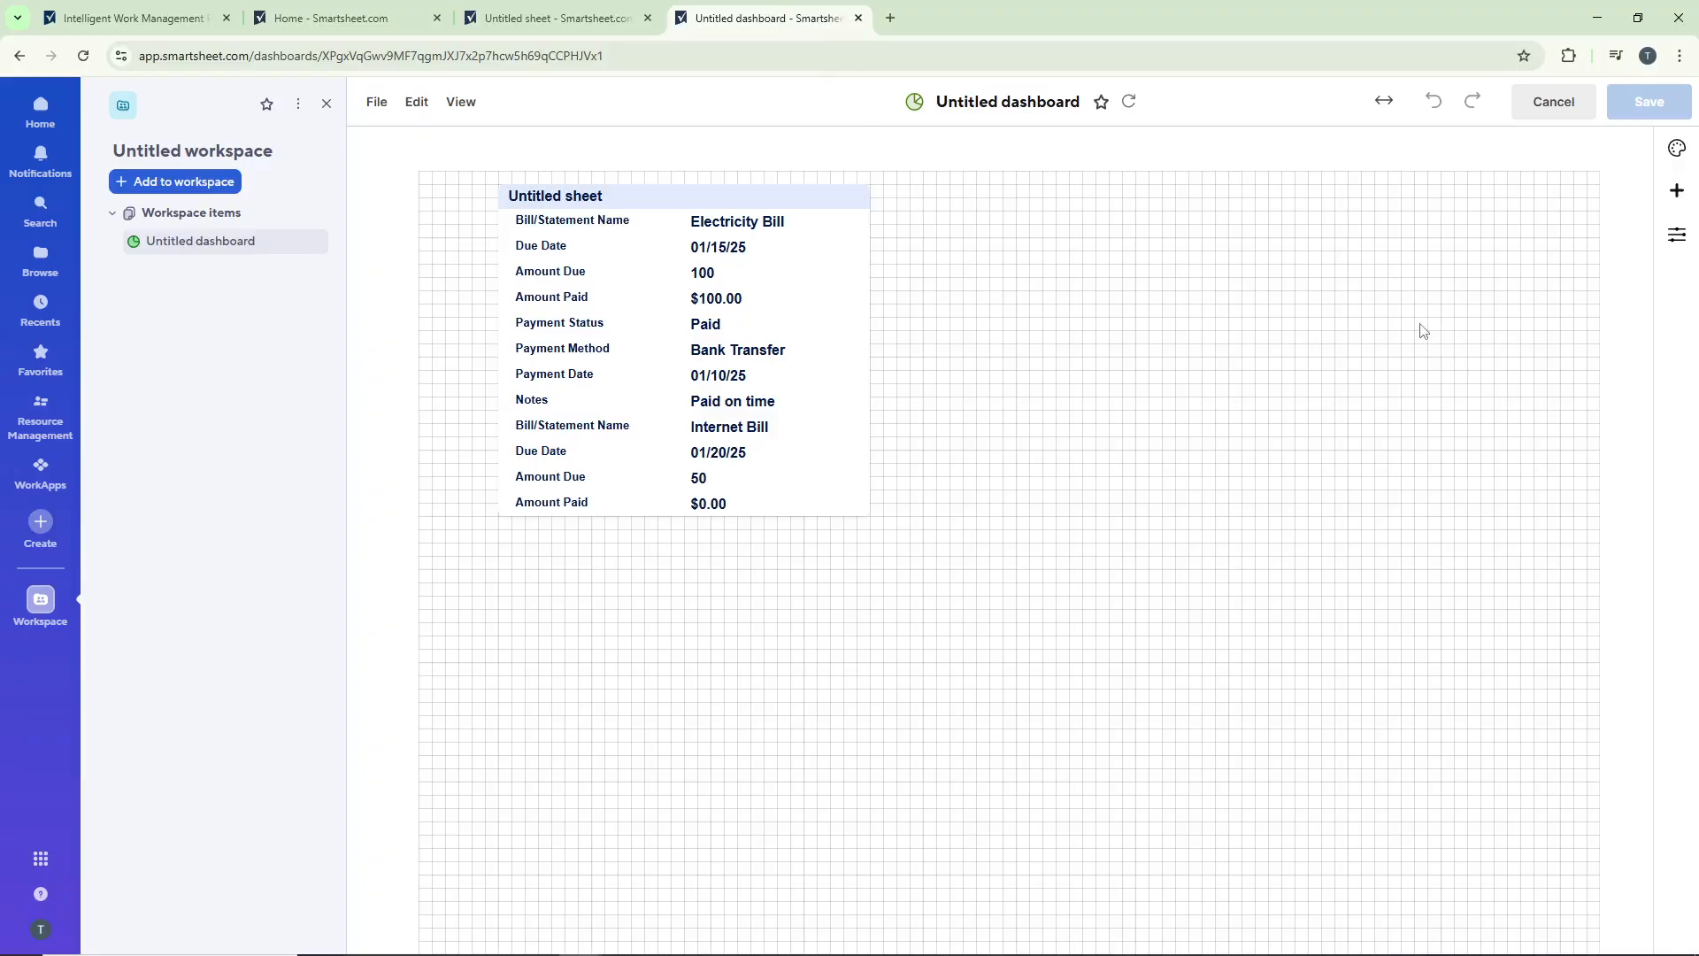
pyautogui.click(1677, 190)
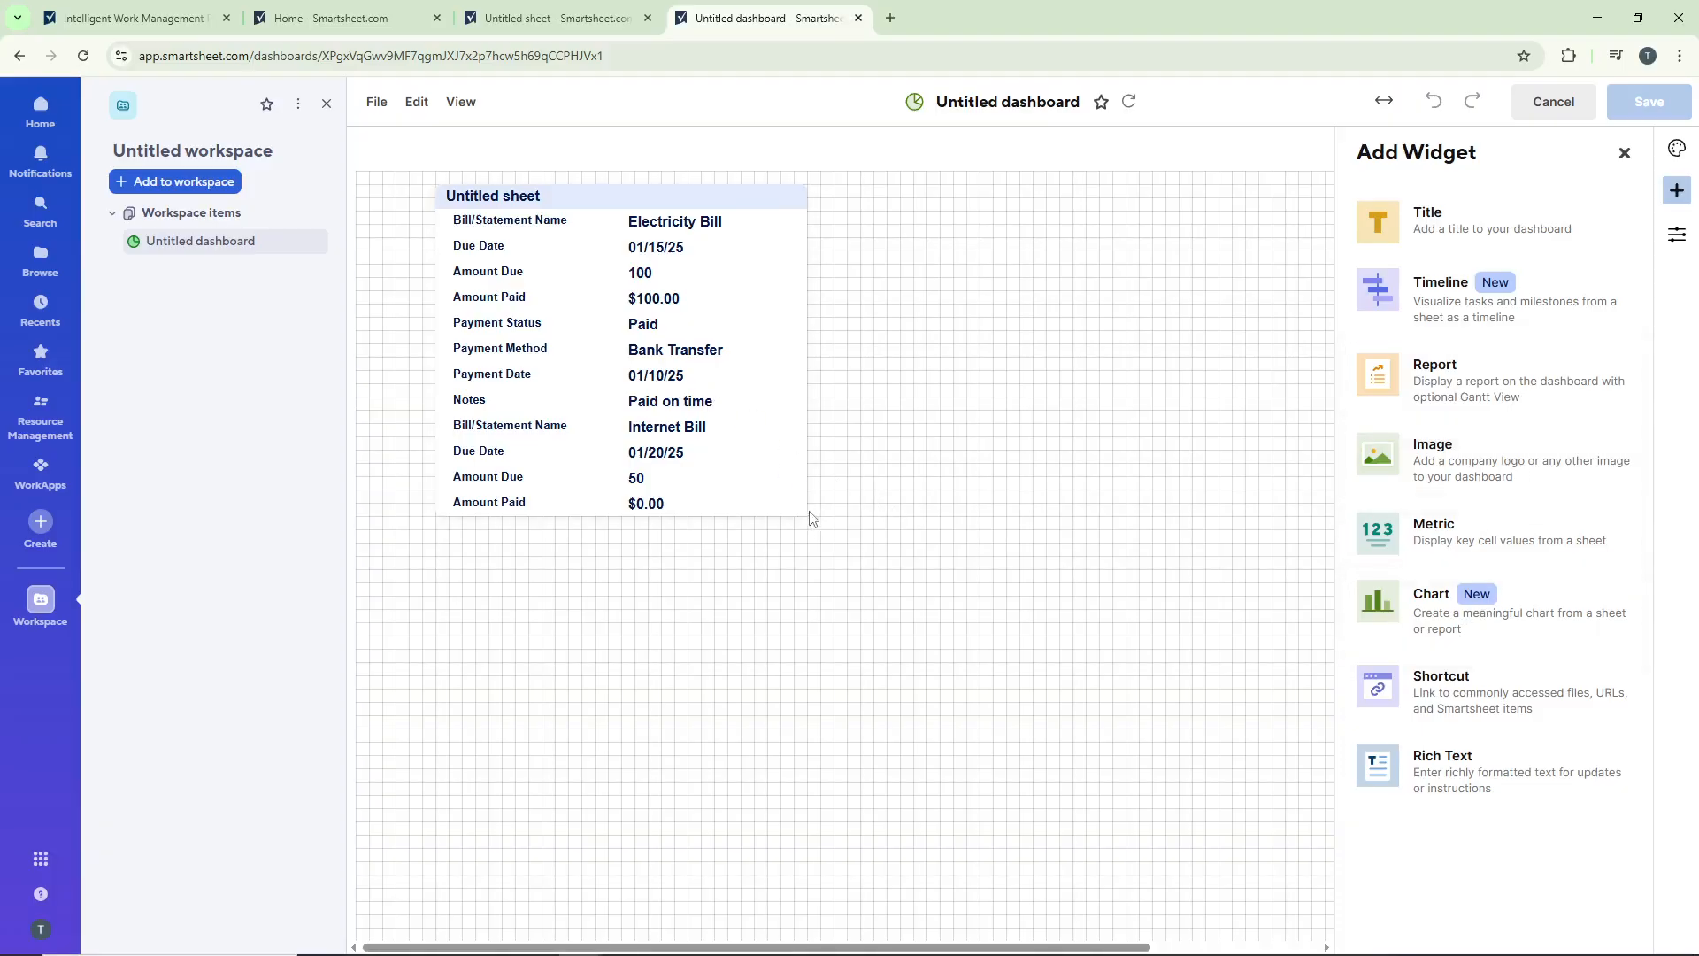
pyautogui.moveTo(804, 512); pyautogui.dragTo(954, 592)
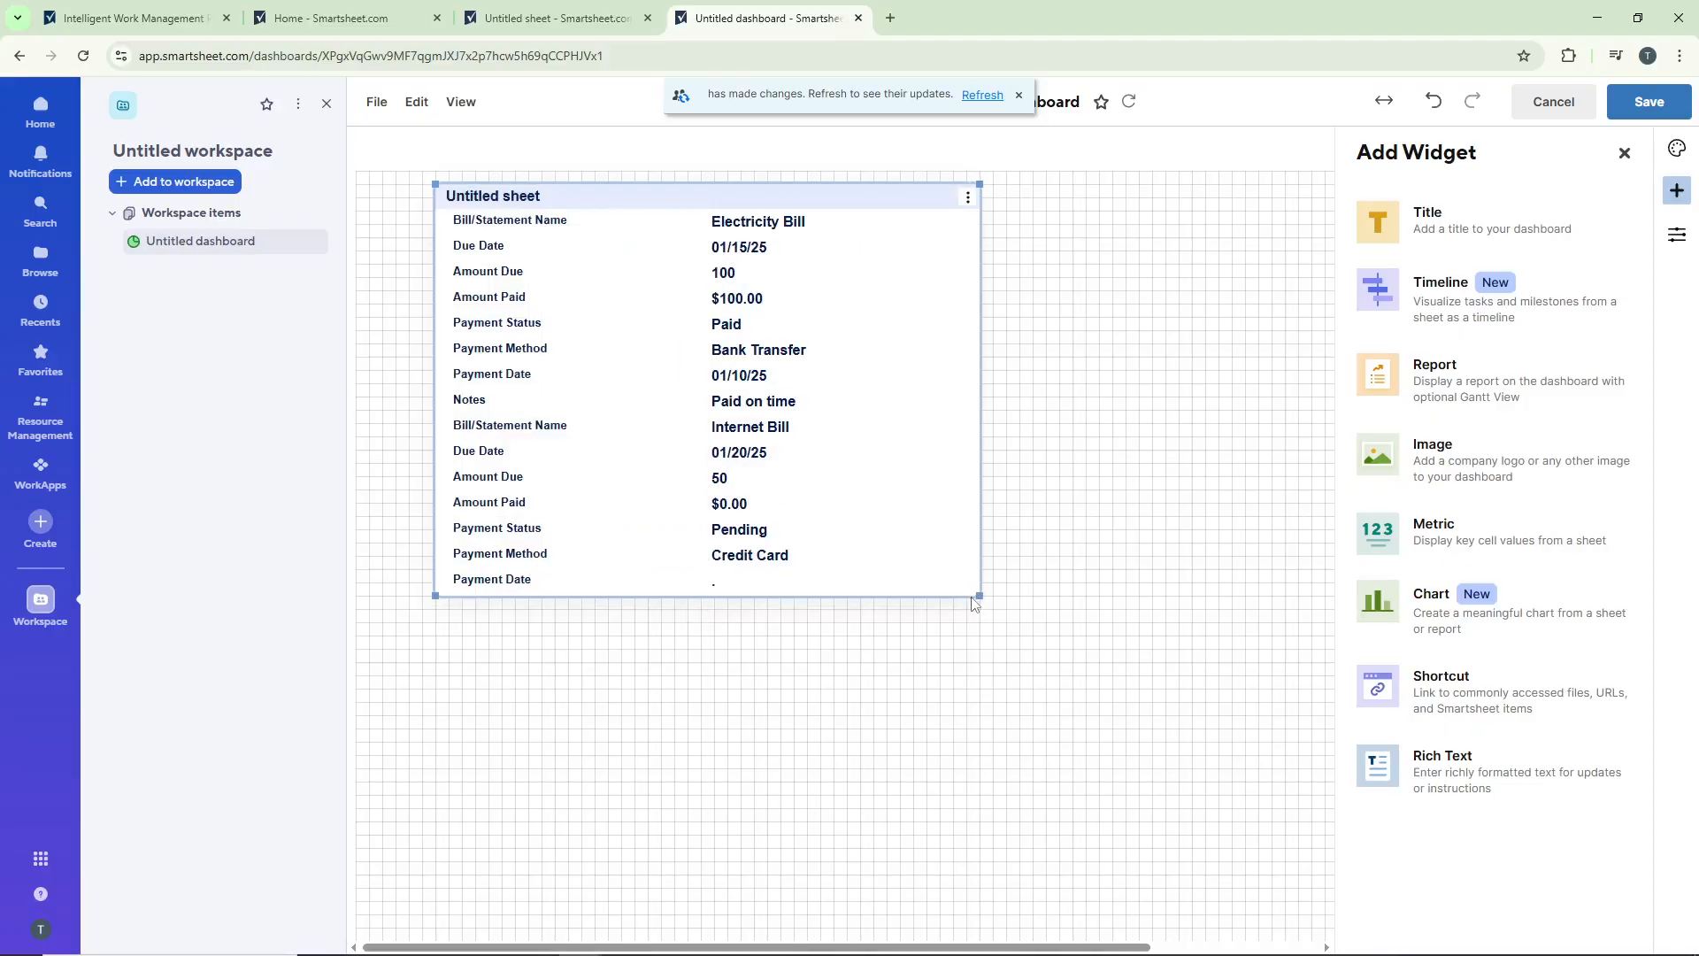
pyautogui.moveTo(973, 599); pyautogui.dragTo(1048, 674)
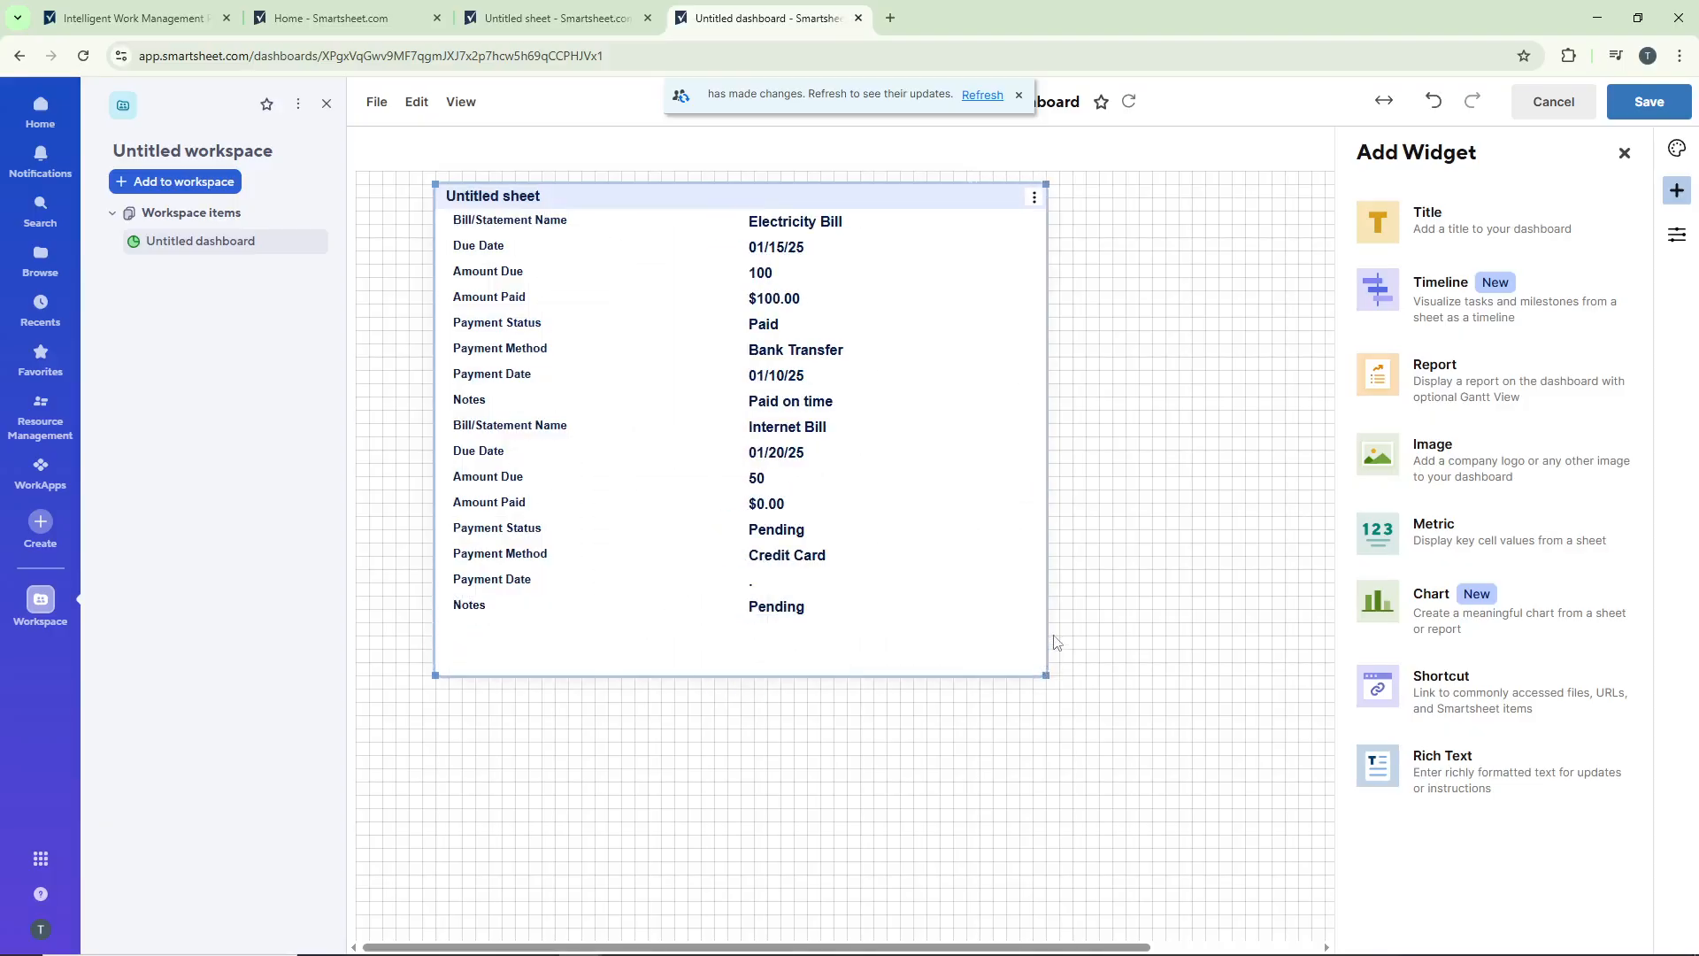
pyautogui.click(1236, 382)
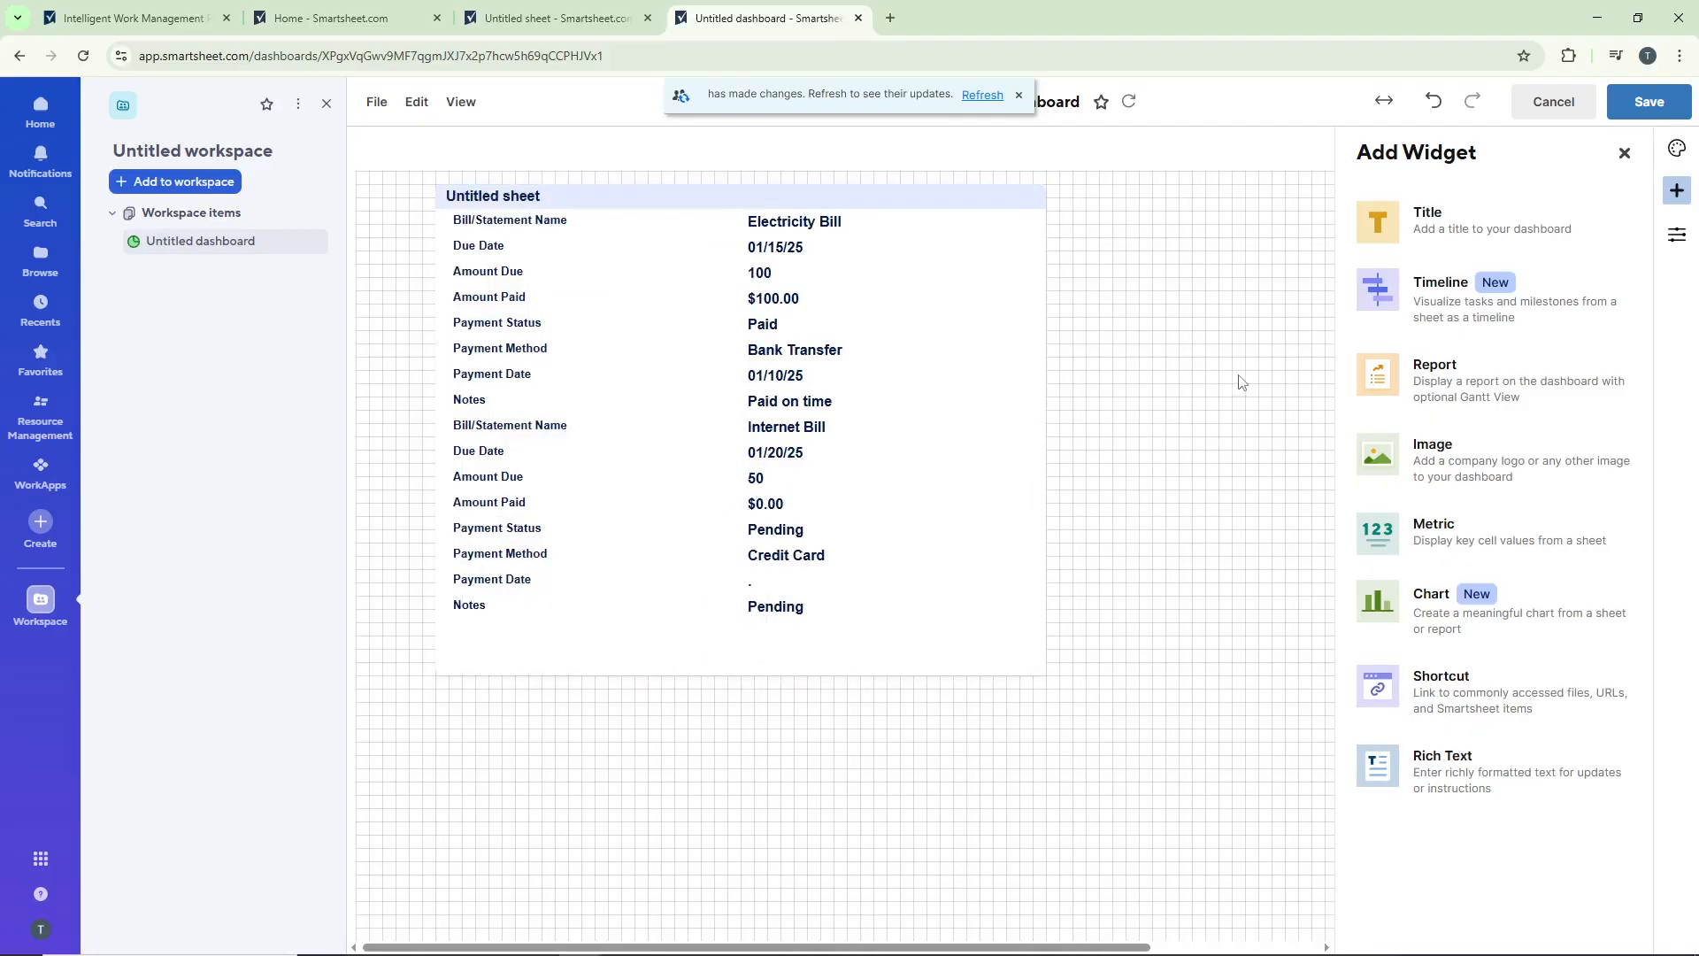